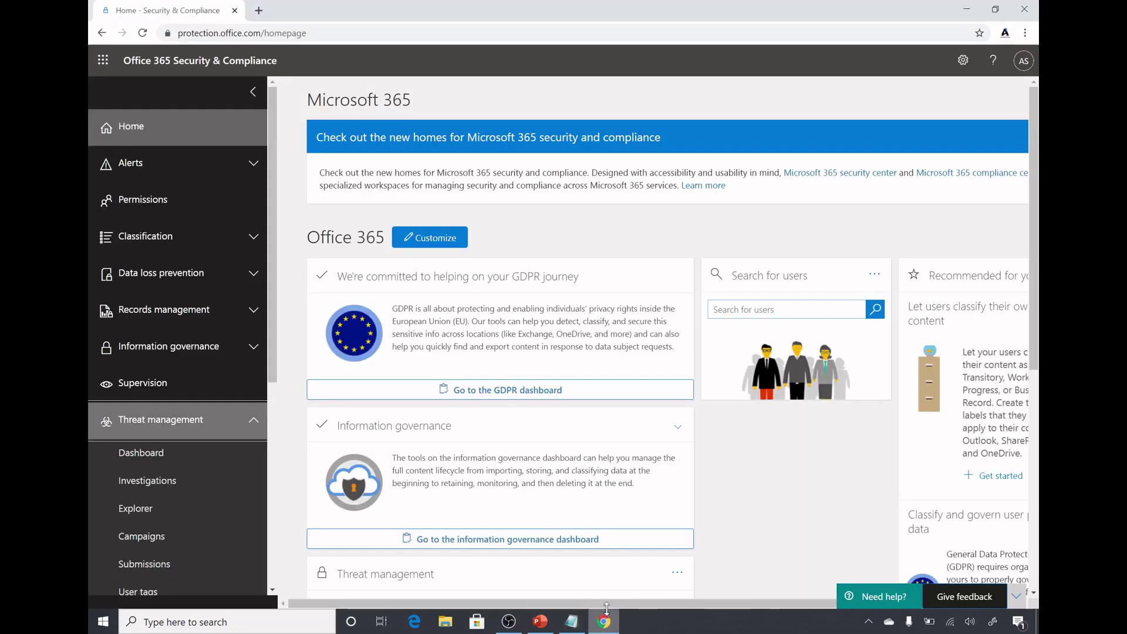
# Switch to the Security & Compliance portal and open the Threat management Policy page
pyautogui.click(603, 621)
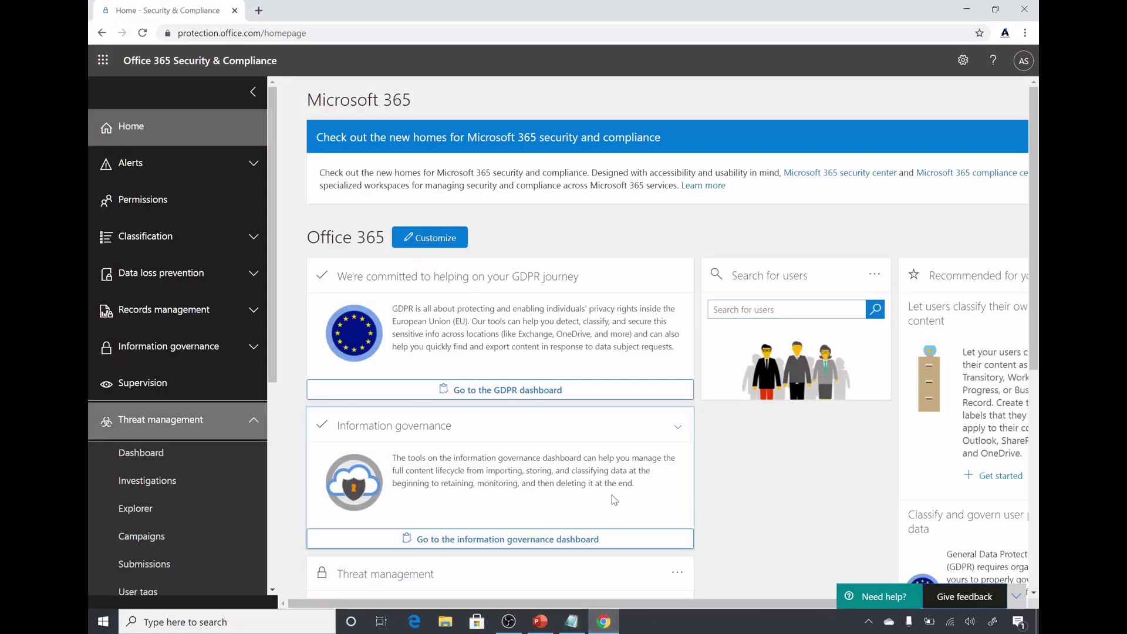
pyautogui.scroll(-2, 156, 426)
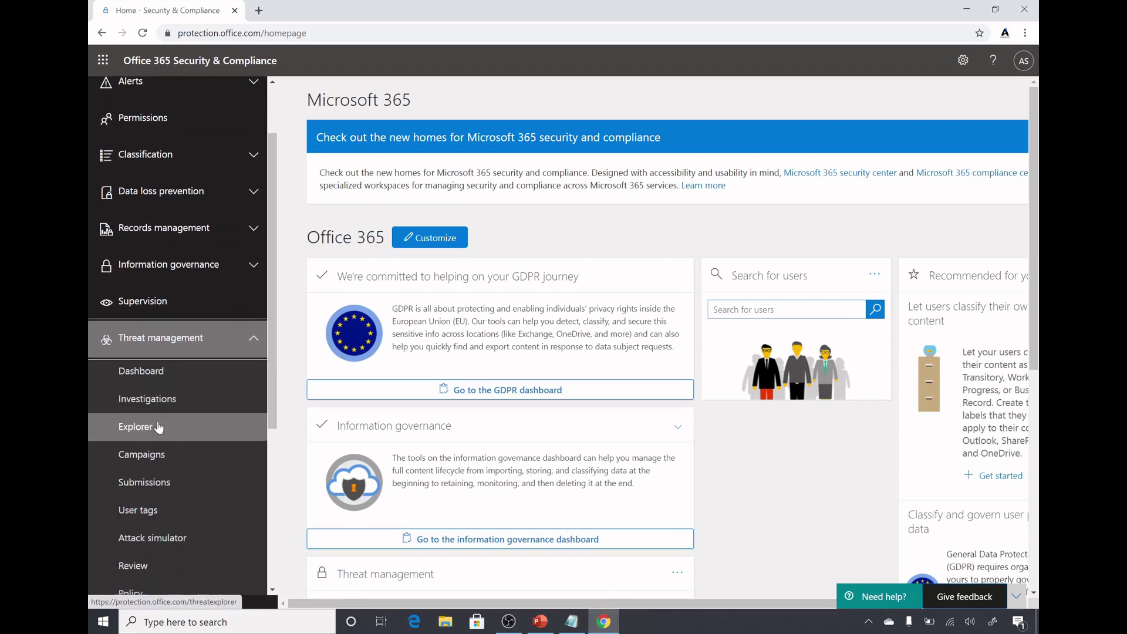
pyautogui.scroll(-3, 158, 435)
pyautogui.click(163, 434)
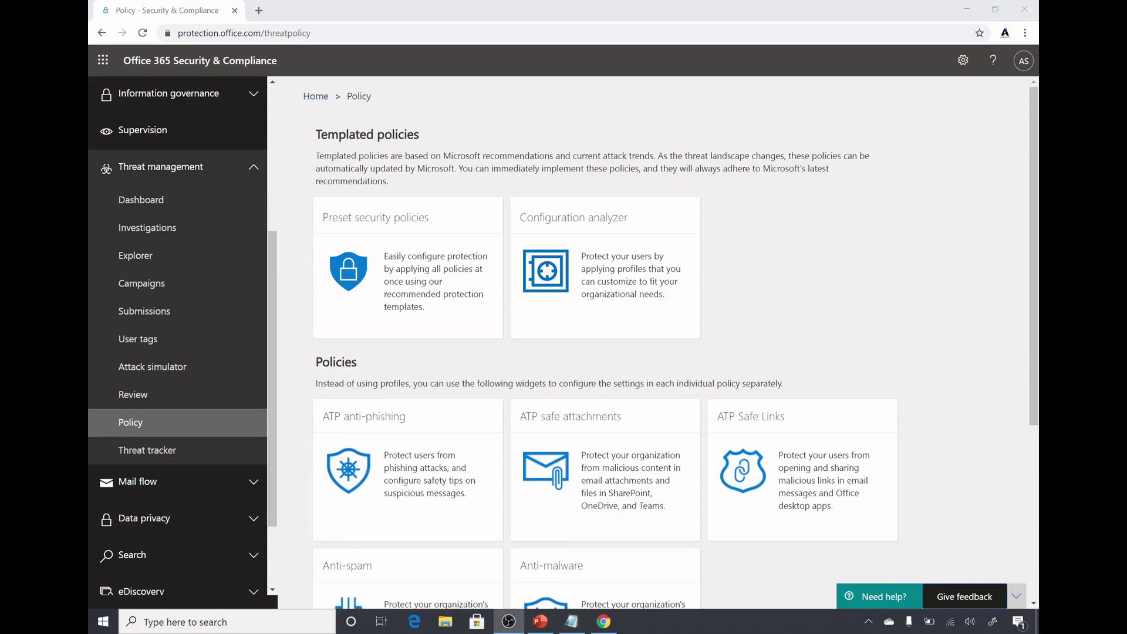
pyautogui.scroll(-1, 734, 401)
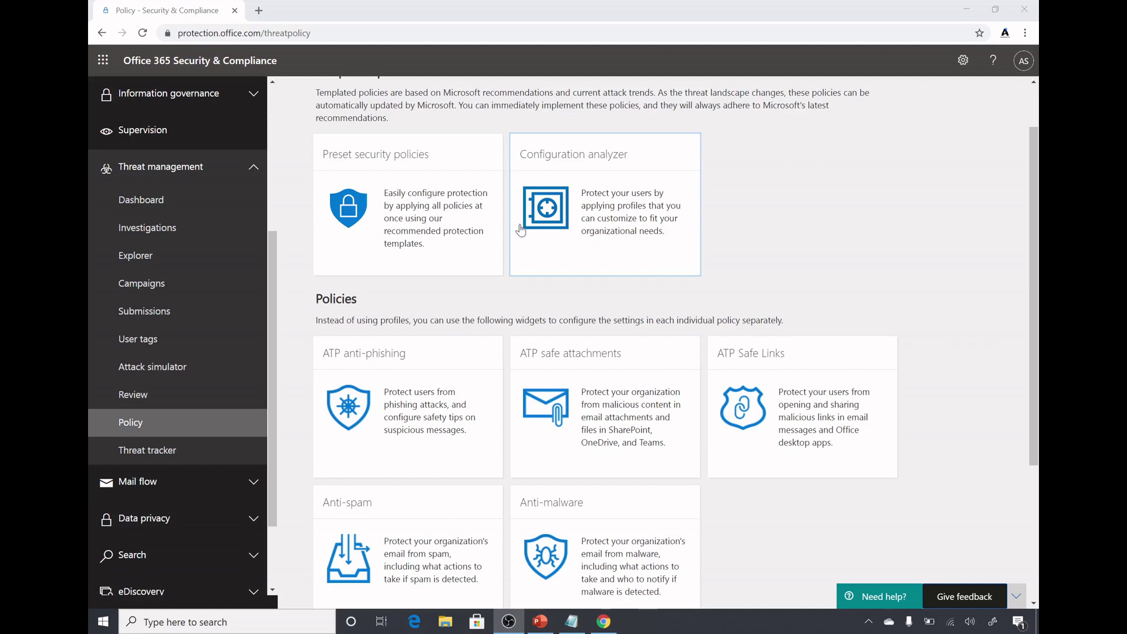
# Open the ATP anti-phishing policies and review the Default policy's settings
pyautogui.click(390, 362)
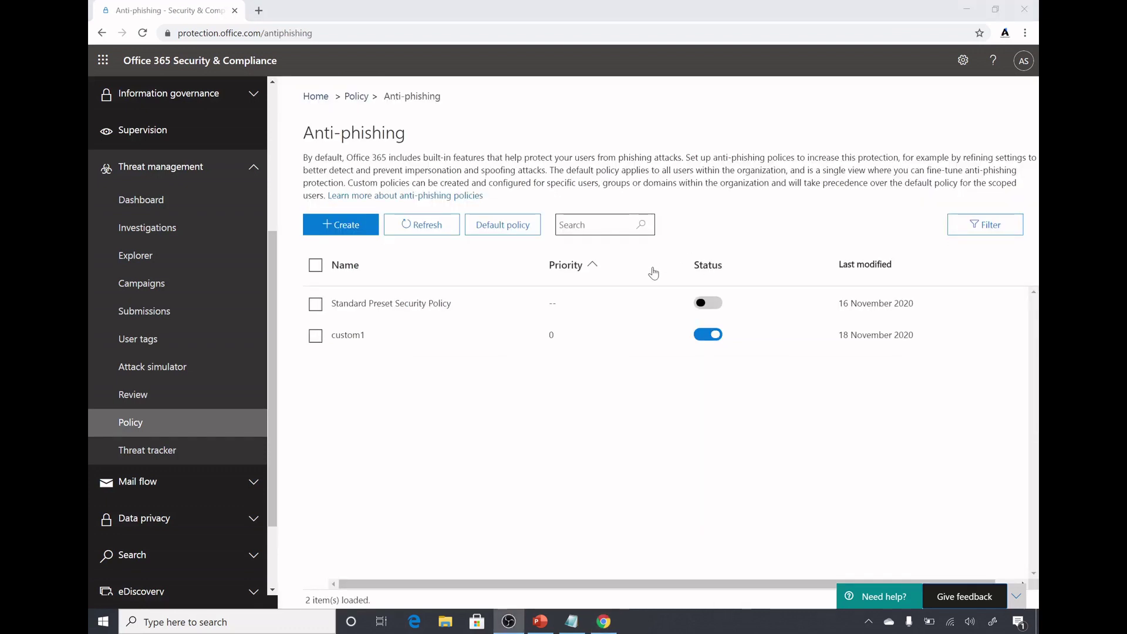
pyautogui.click(526, 231)
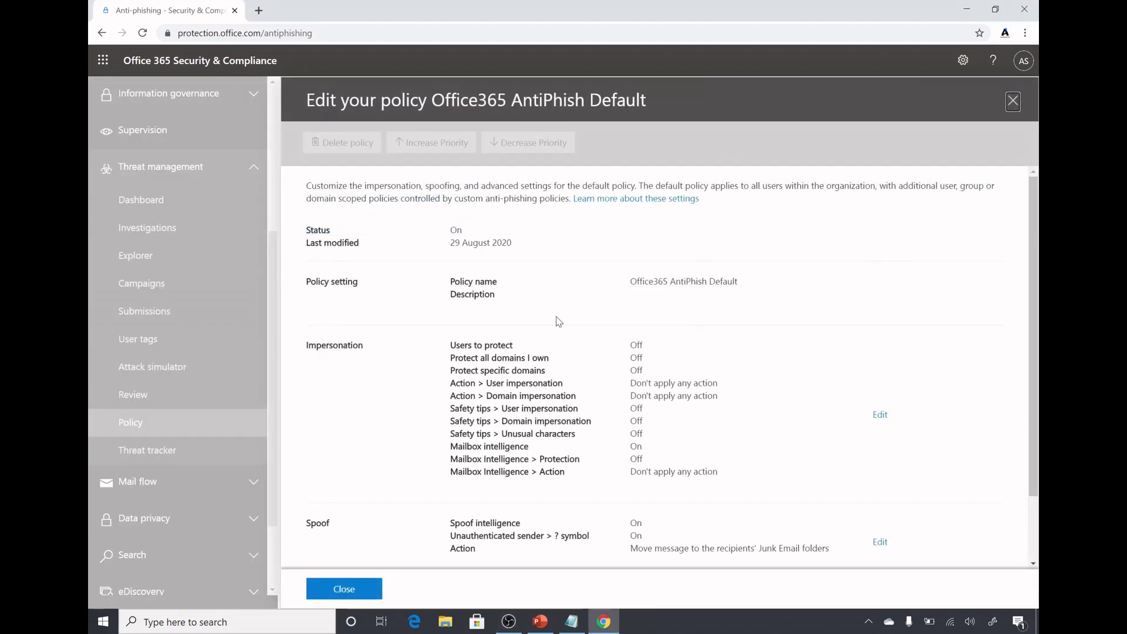
pyautogui.scroll(-2, 558, 322)
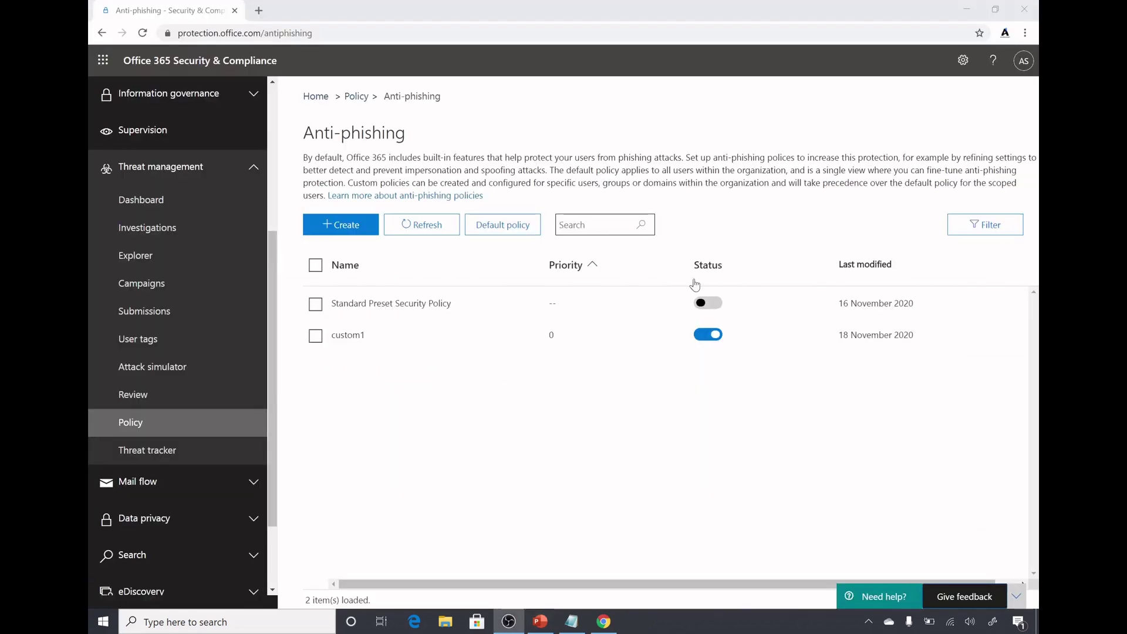
pyautogui.click(362, 226)
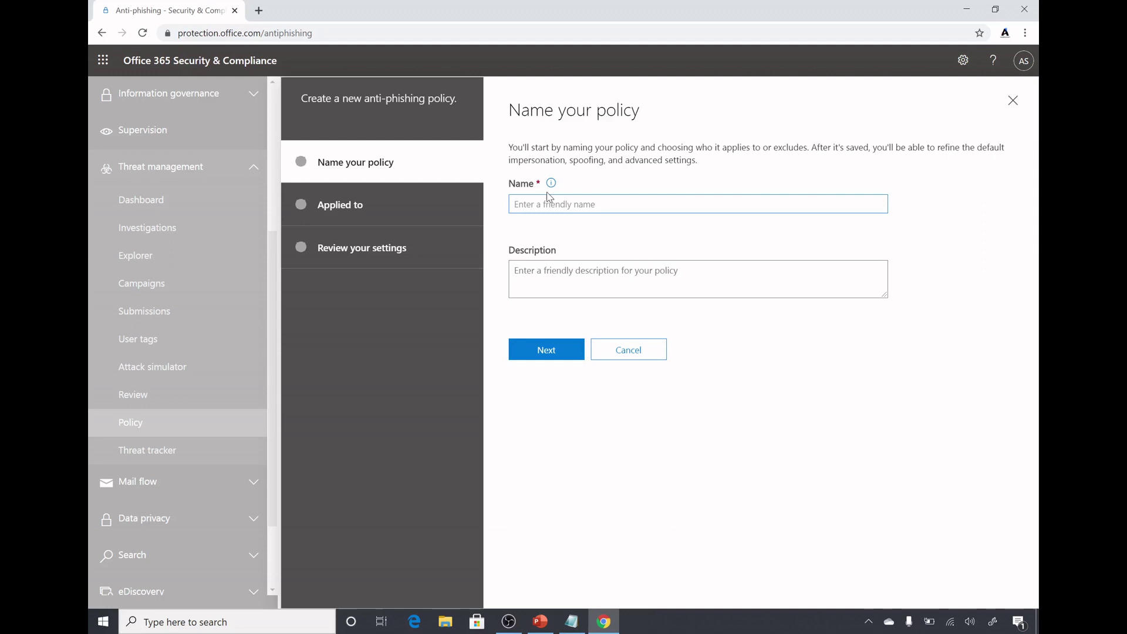
pyautogui.write('custom2')
pyautogui.click(557, 354)
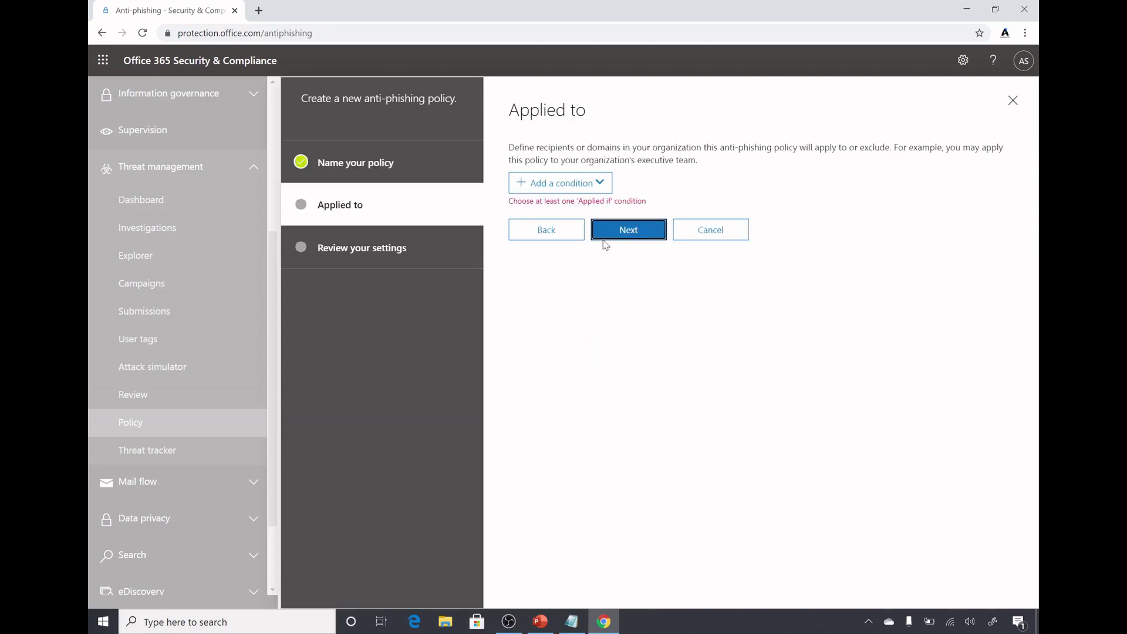
pyautogui.click(600, 184)
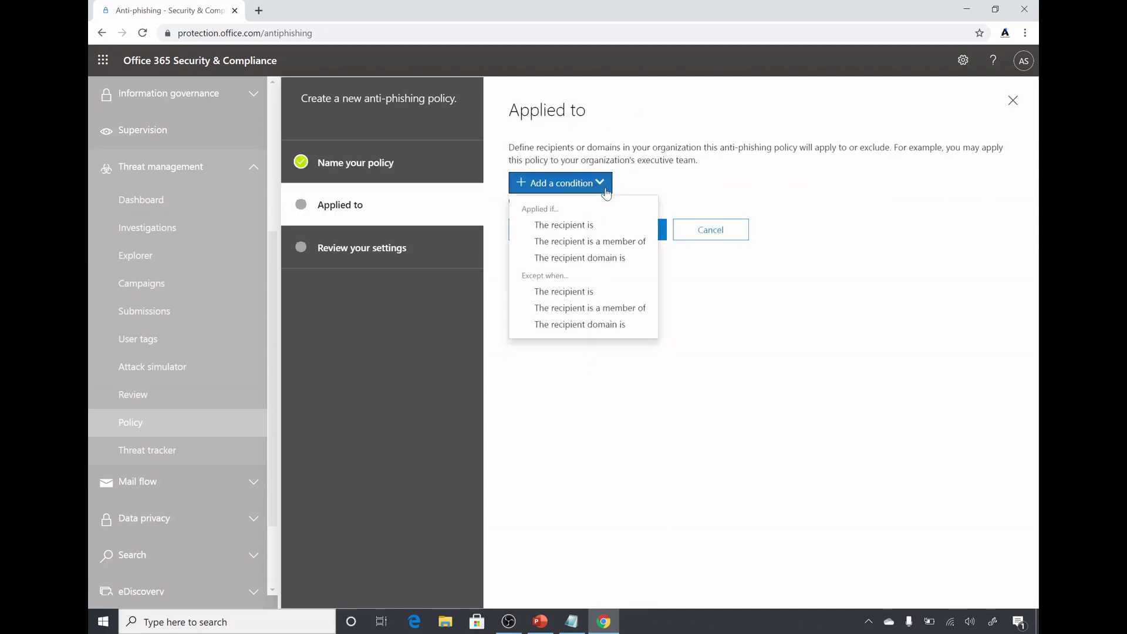
pyautogui.click(597, 267)
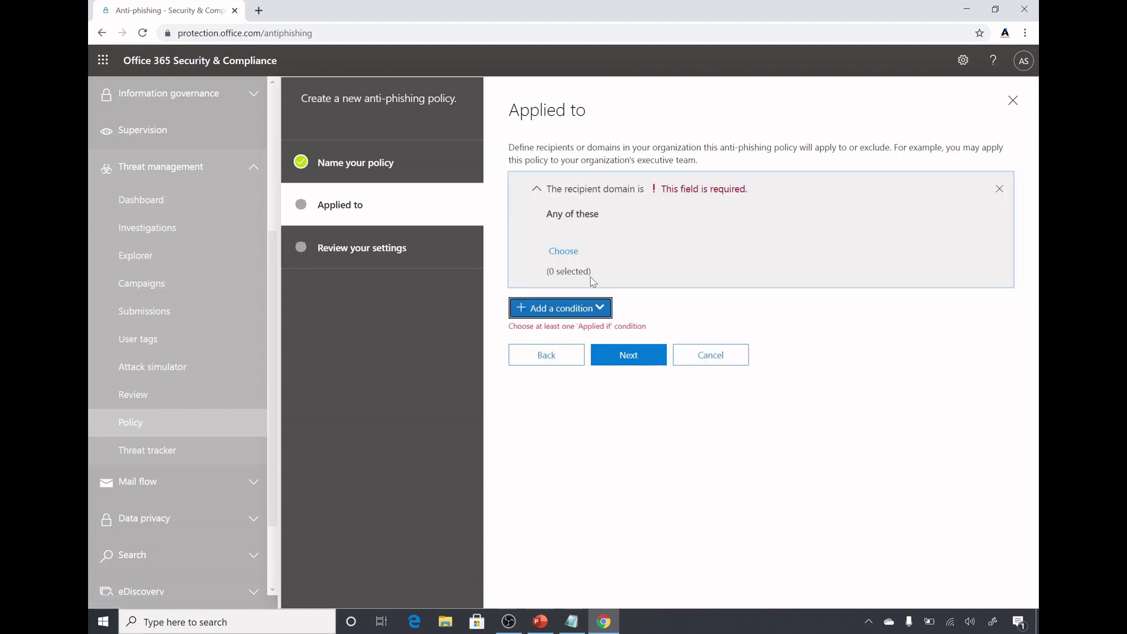
pyautogui.click(573, 257)
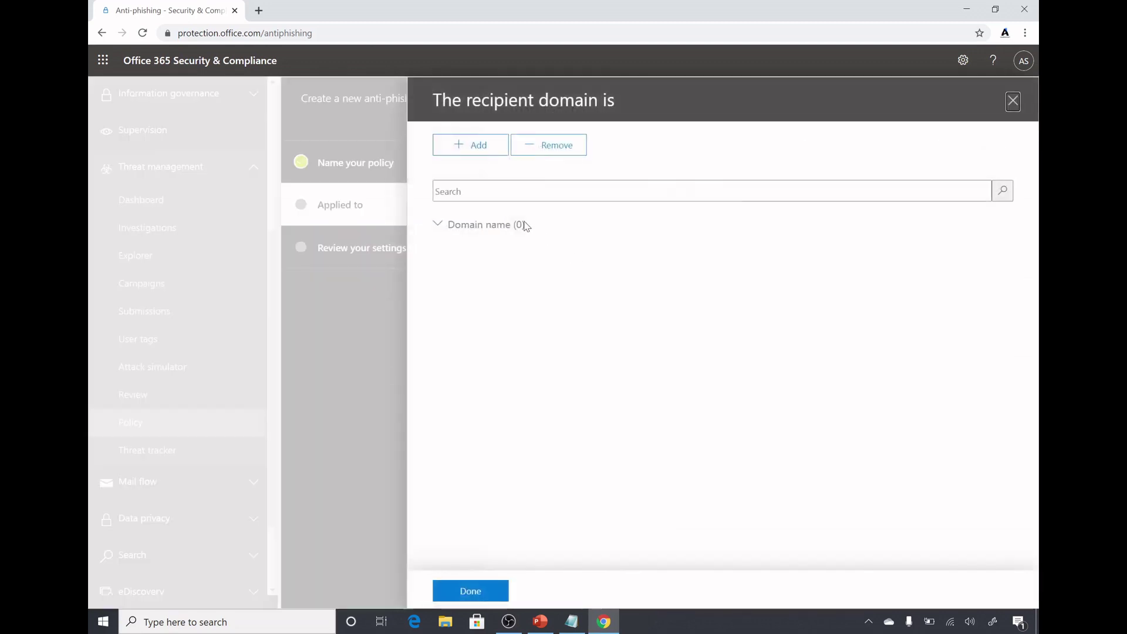
pyautogui.click(472, 145)
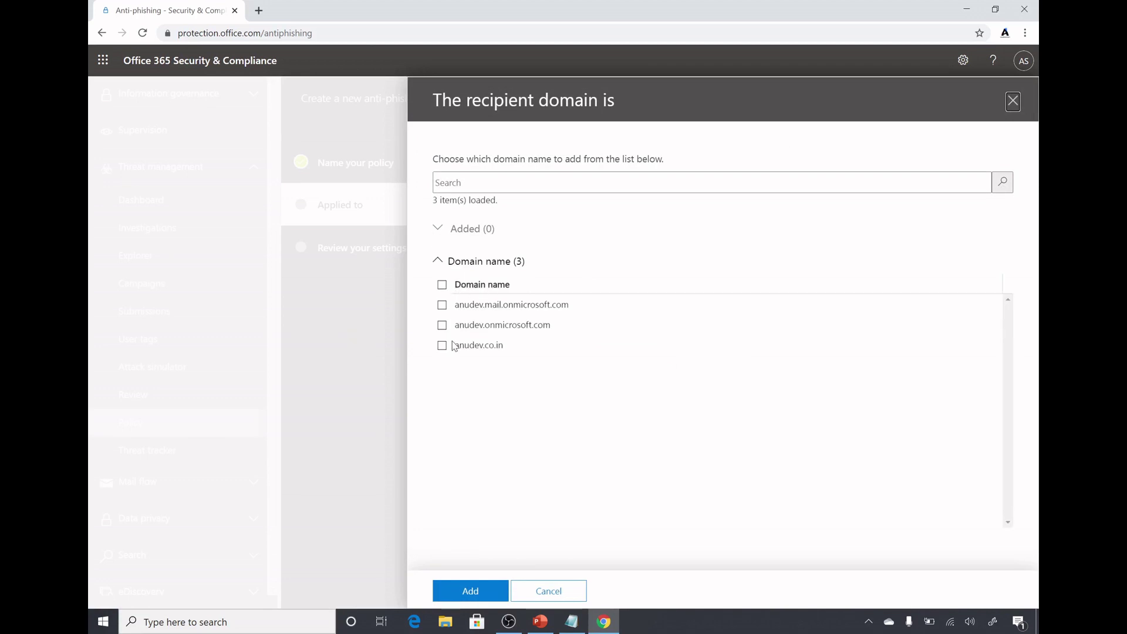
pyautogui.click(442, 345)
pyautogui.click(464, 589)
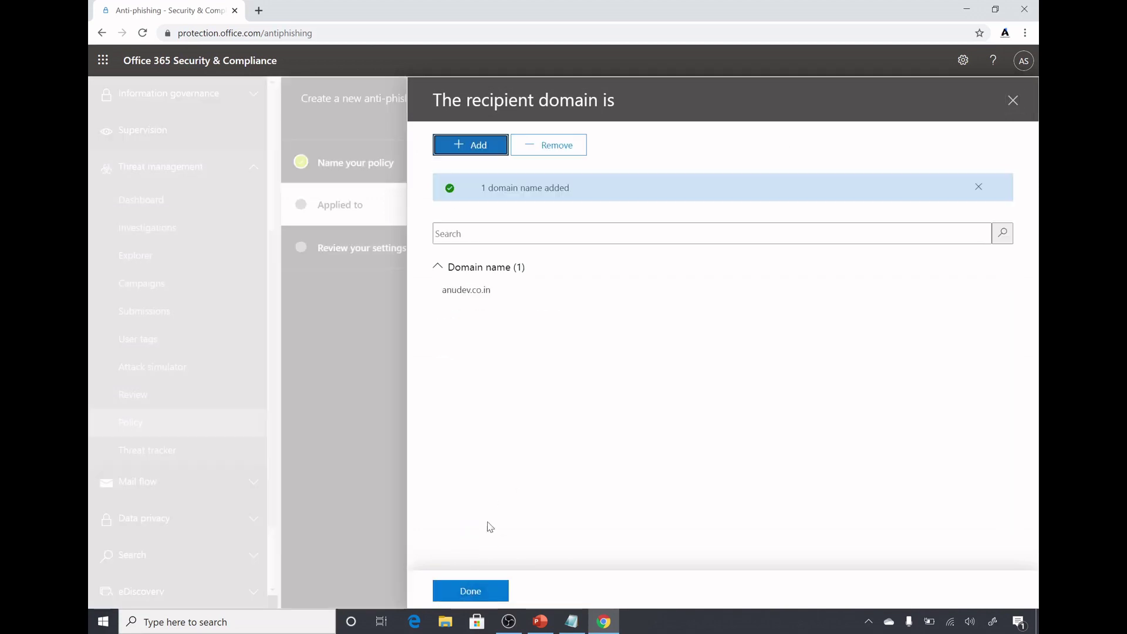
pyautogui.click(478, 587)
pyautogui.click(615, 344)
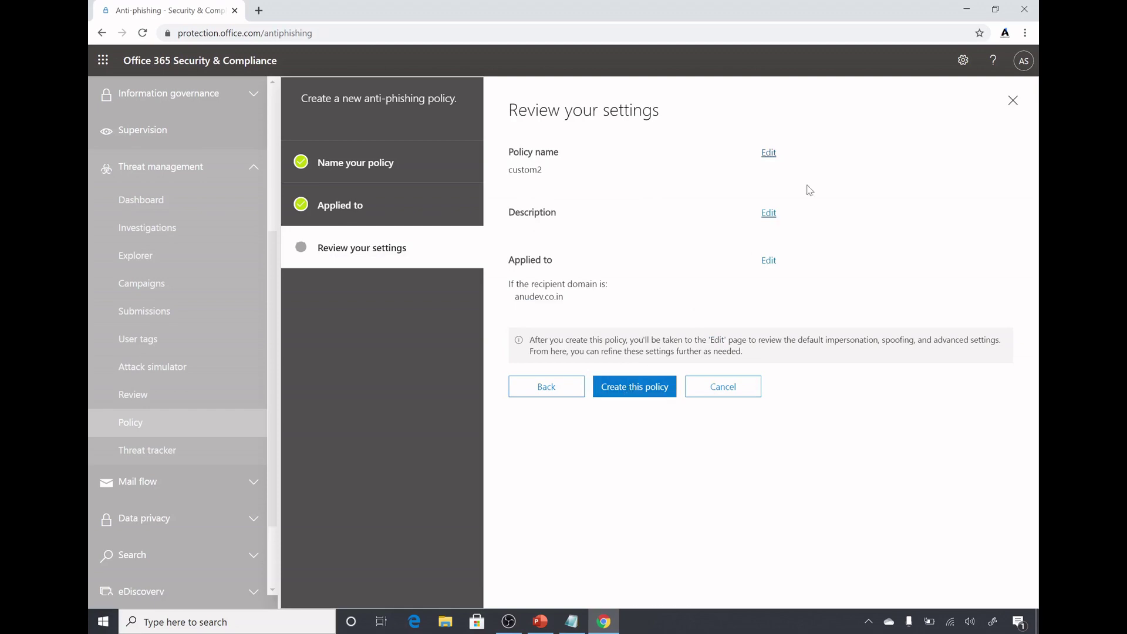
pyautogui.click(1013, 102)
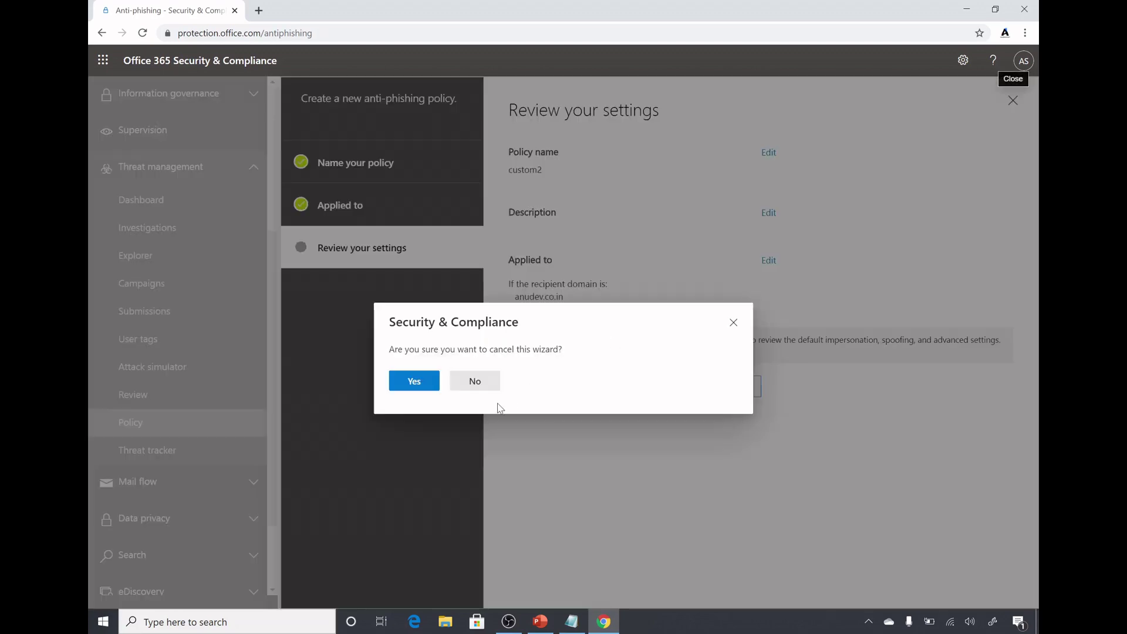
pyautogui.click(415, 383)
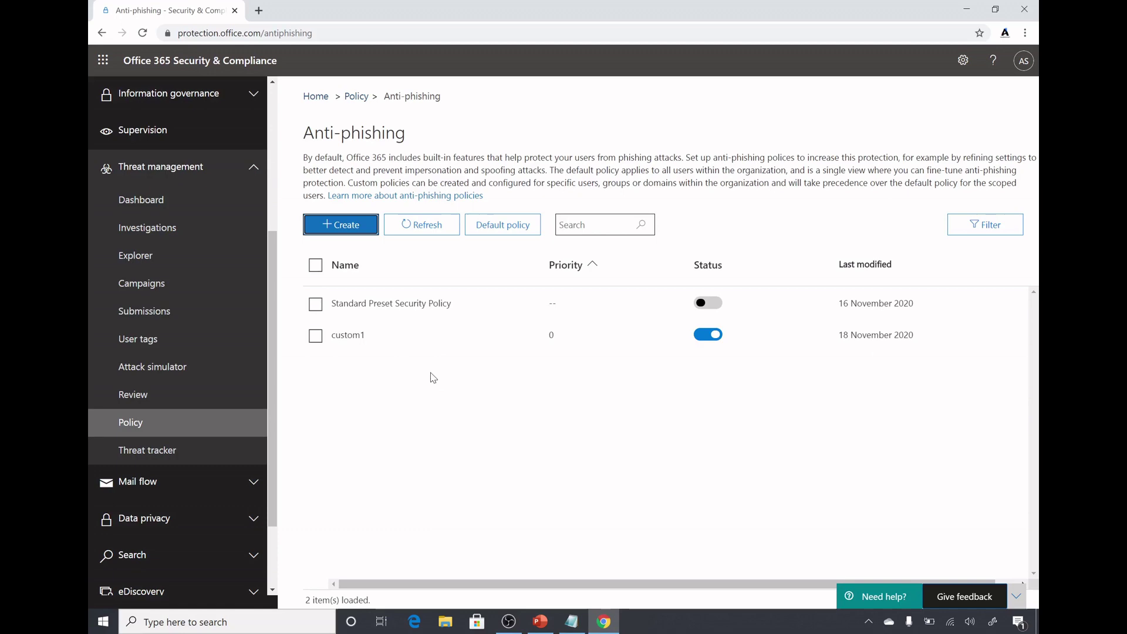
# Open custom1, highlight its anudev.co.in recipient domain condition, and edit its impersonation settings
pyautogui.click(352, 335)
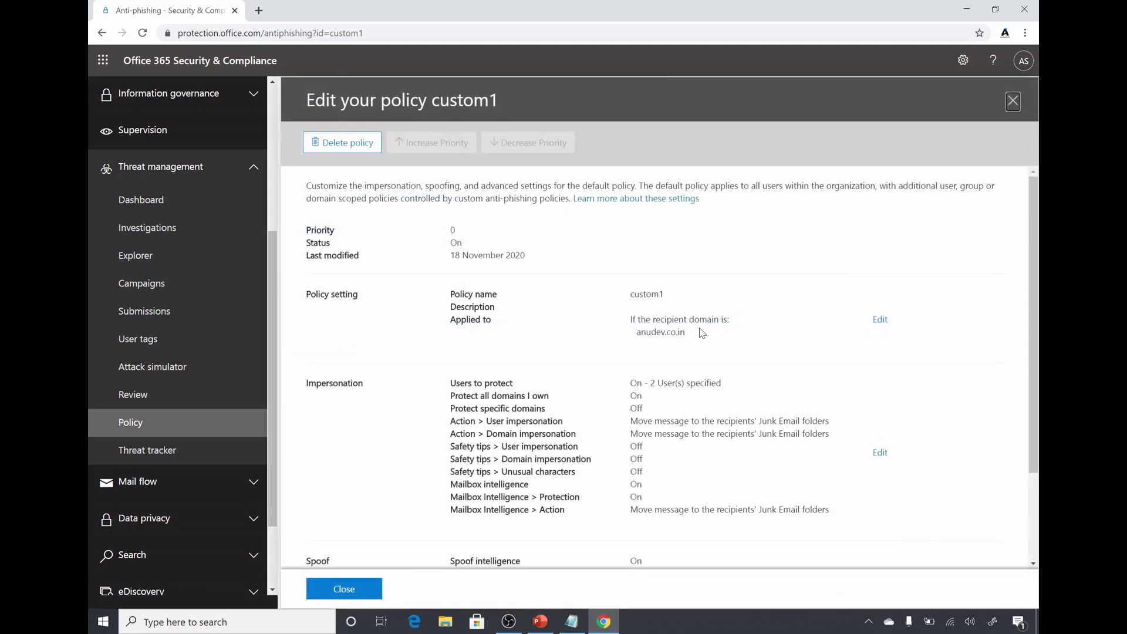
pyautogui.click(926, 332)
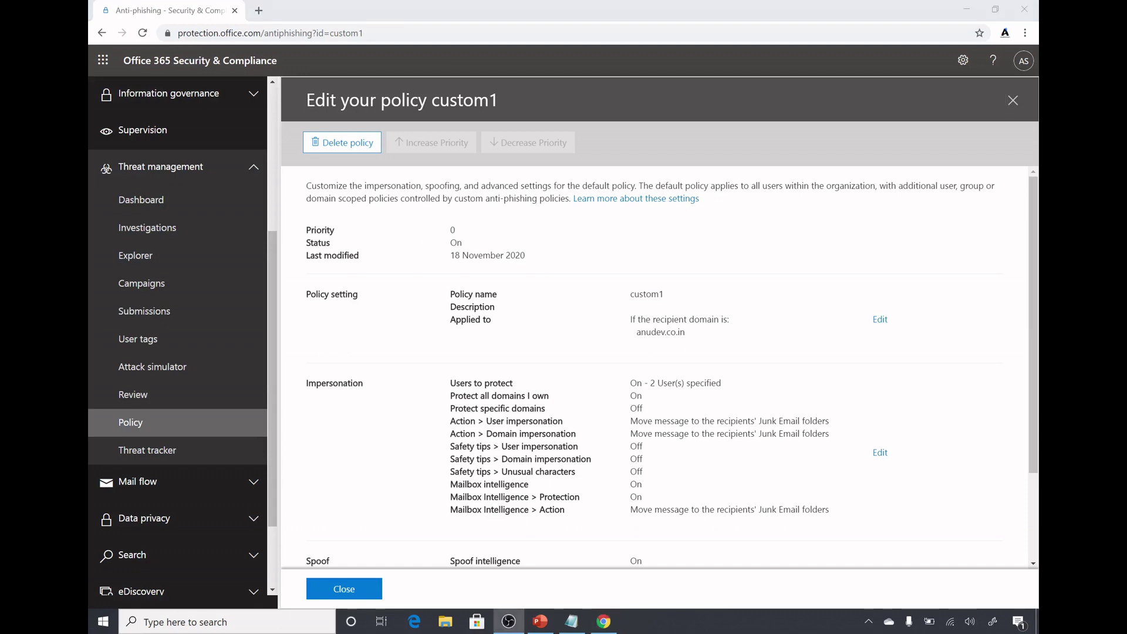
pyautogui.moveTo(630, 320); pyautogui.dragTo(712, 335)
pyautogui.click(712, 334)
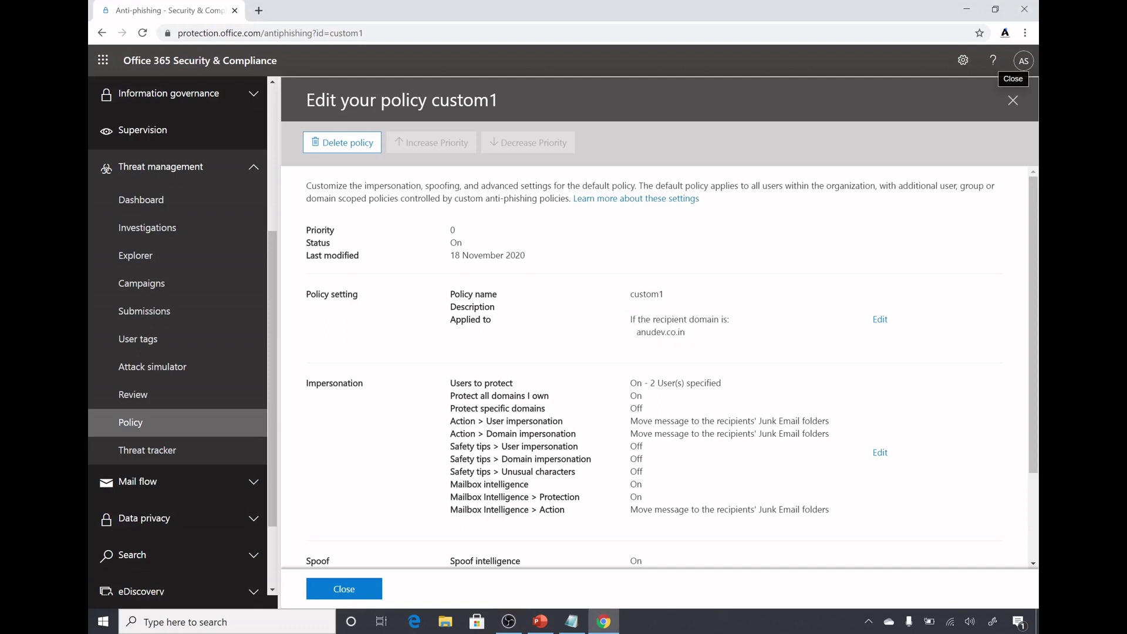
pyautogui.moveTo(640, 332); pyautogui.dragTo(685, 332)
pyautogui.click(691, 333)
pyautogui.scroll(-1, 693, 332)
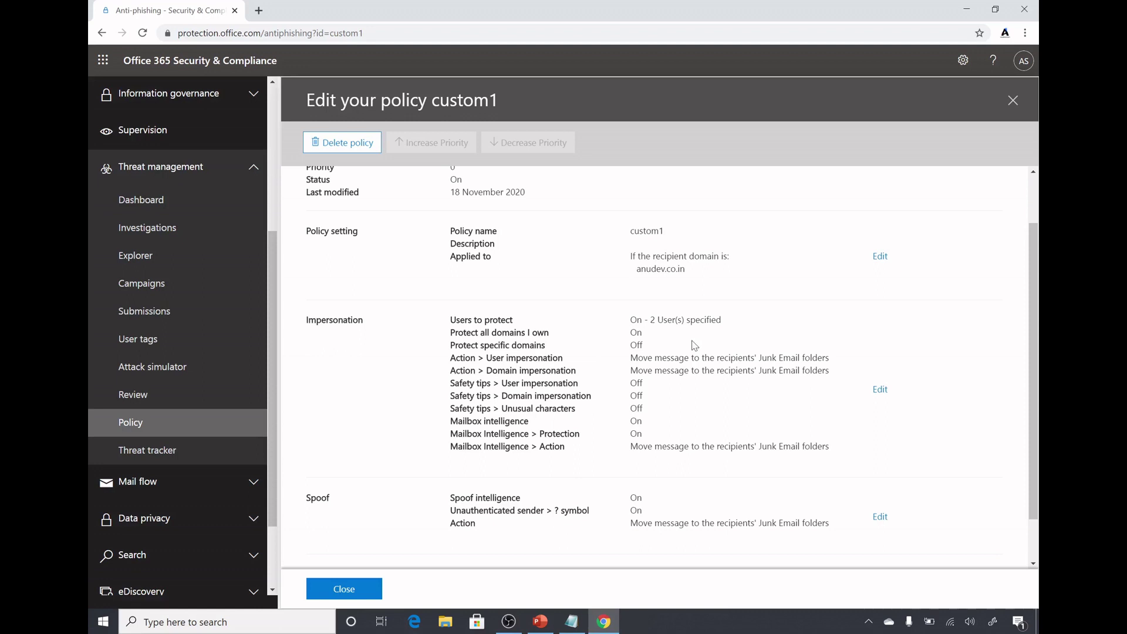
pyautogui.click(881, 389)
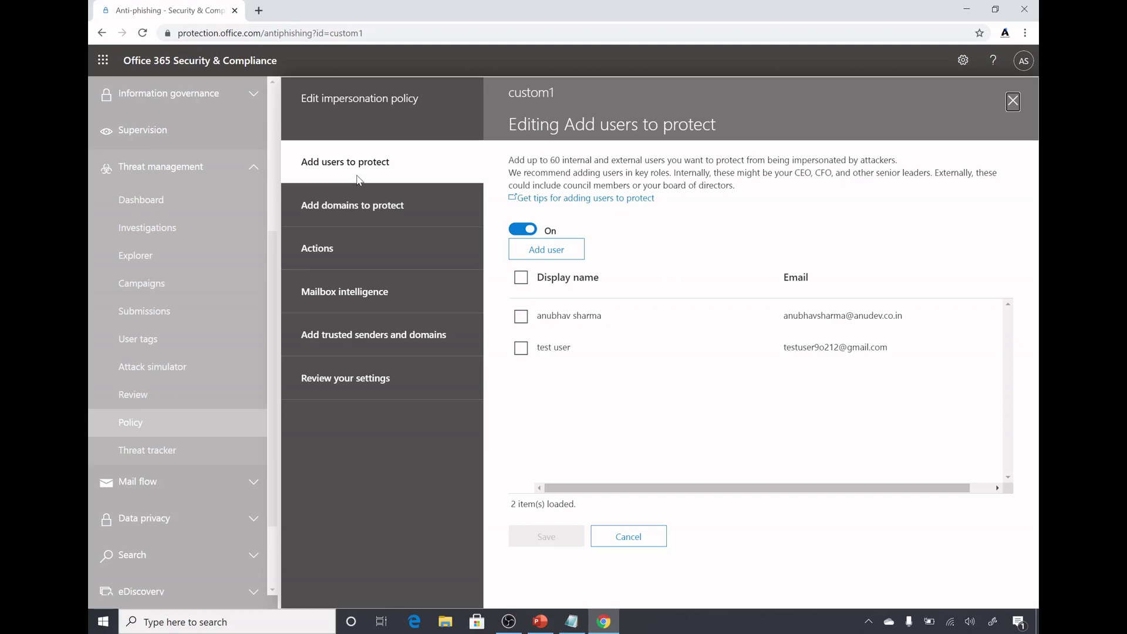
# Check the Impersonation Setting slide and the protected test user's details, then open Add domains to protect
pyautogui.hotkey('alt', 'Tab')
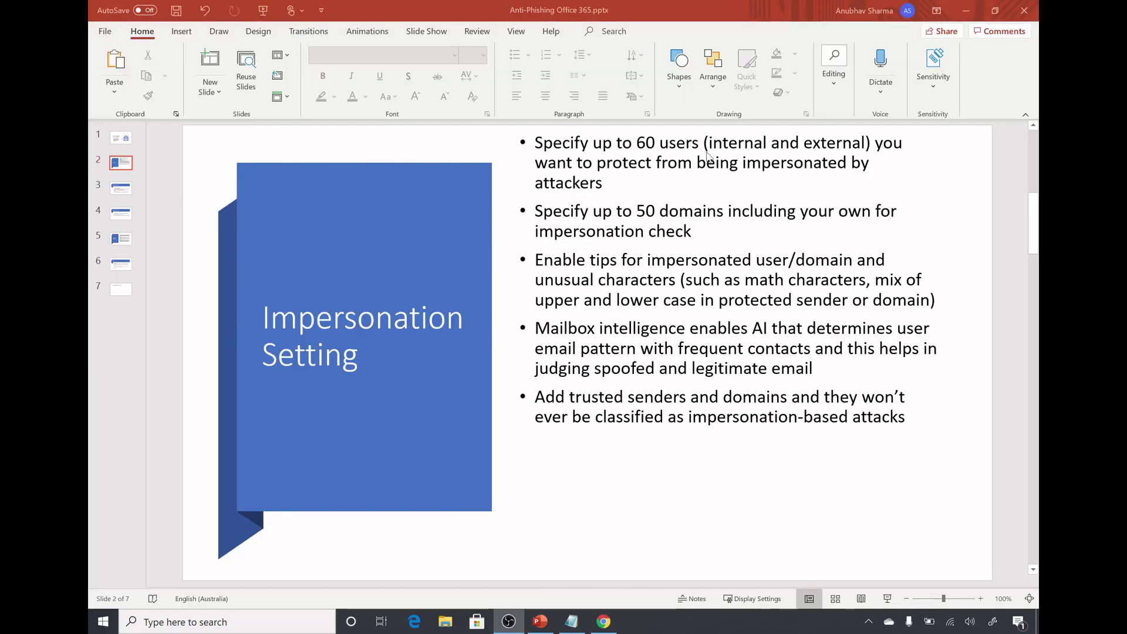
pyautogui.click(604, 622)
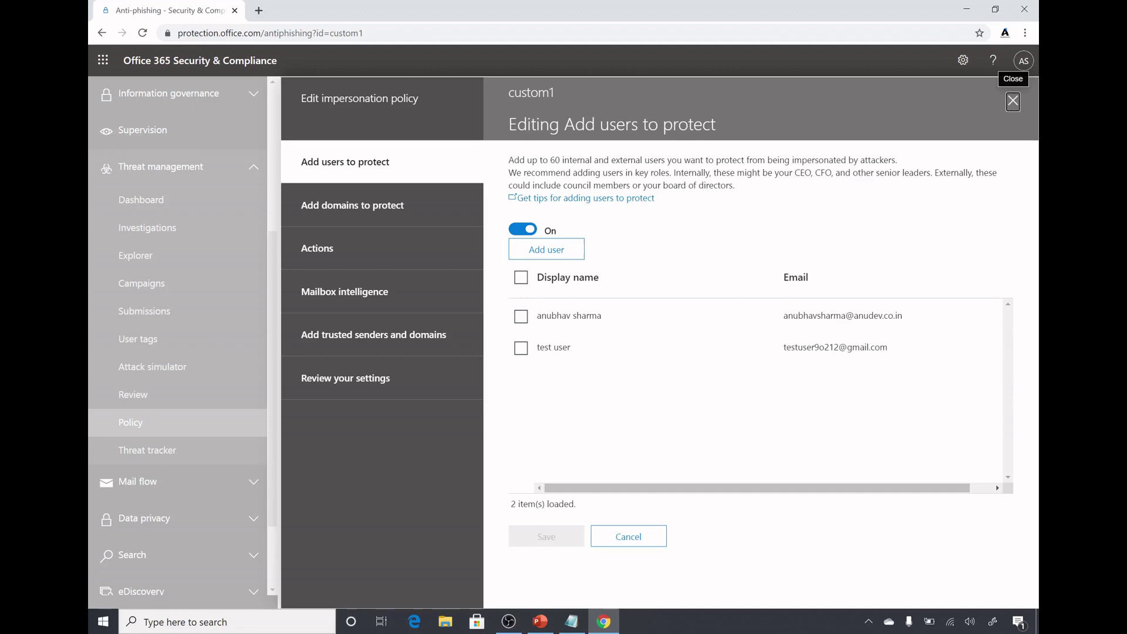
pyautogui.hotkey('alt', 'Tab')
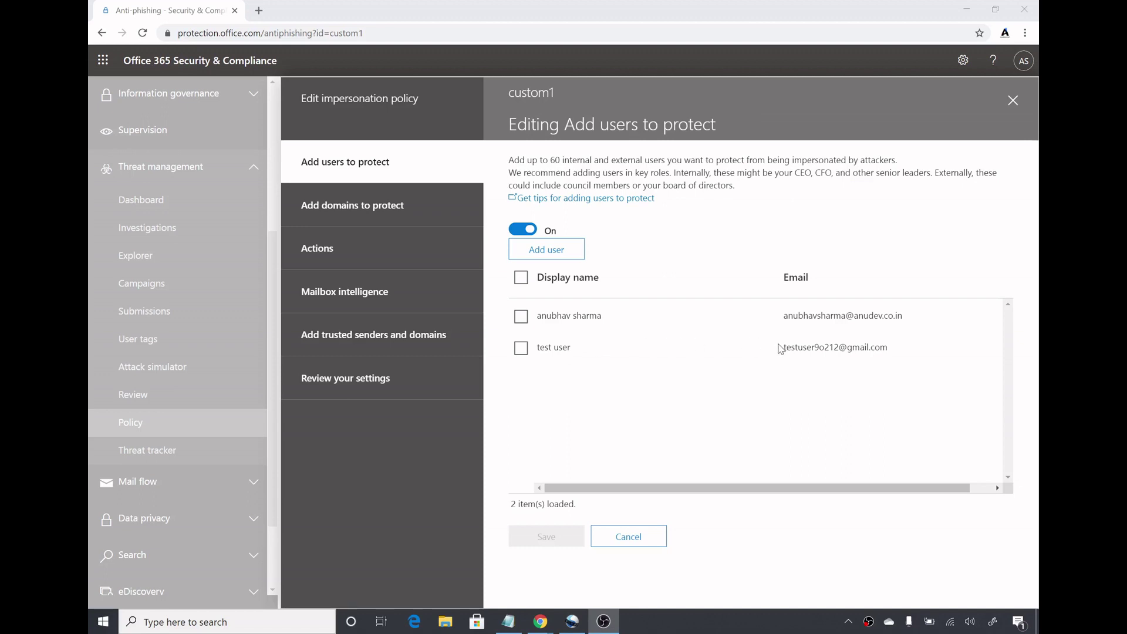
pyautogui.moveTo(781, 349); pyautogui.dragTo(896, 352)
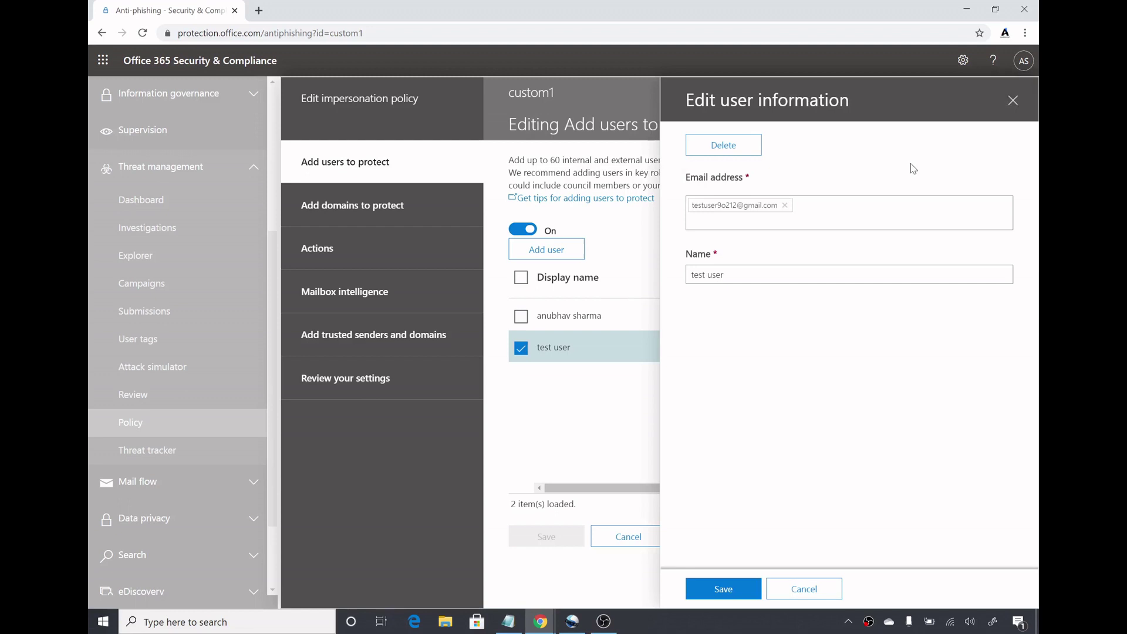
pyautogui.click(1012, 100)
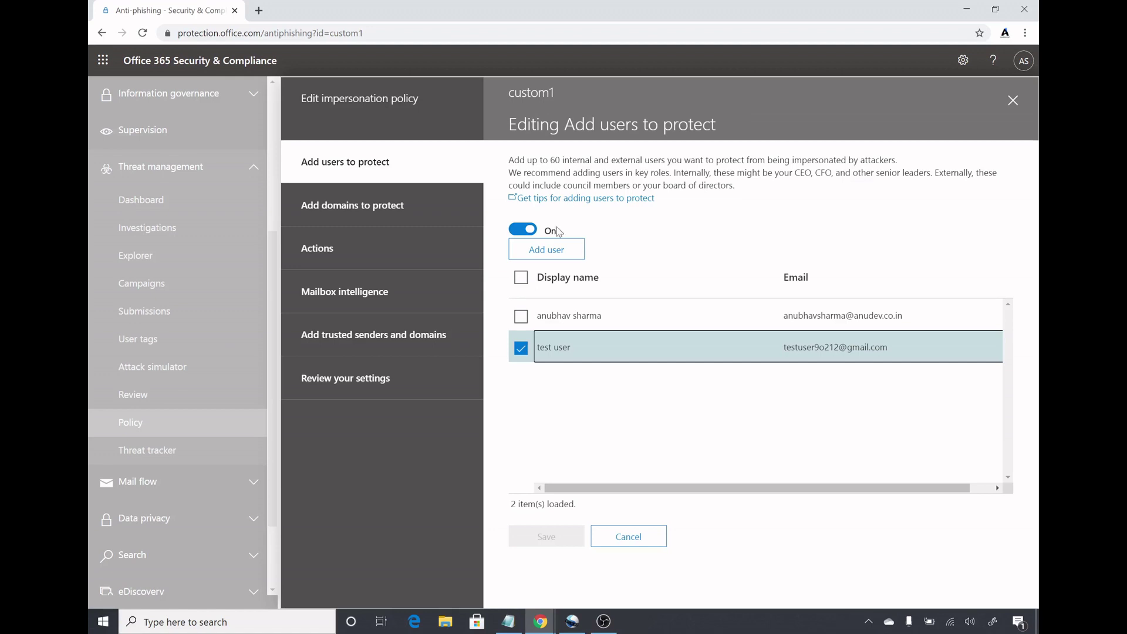
pyautogui.click(414, 217)
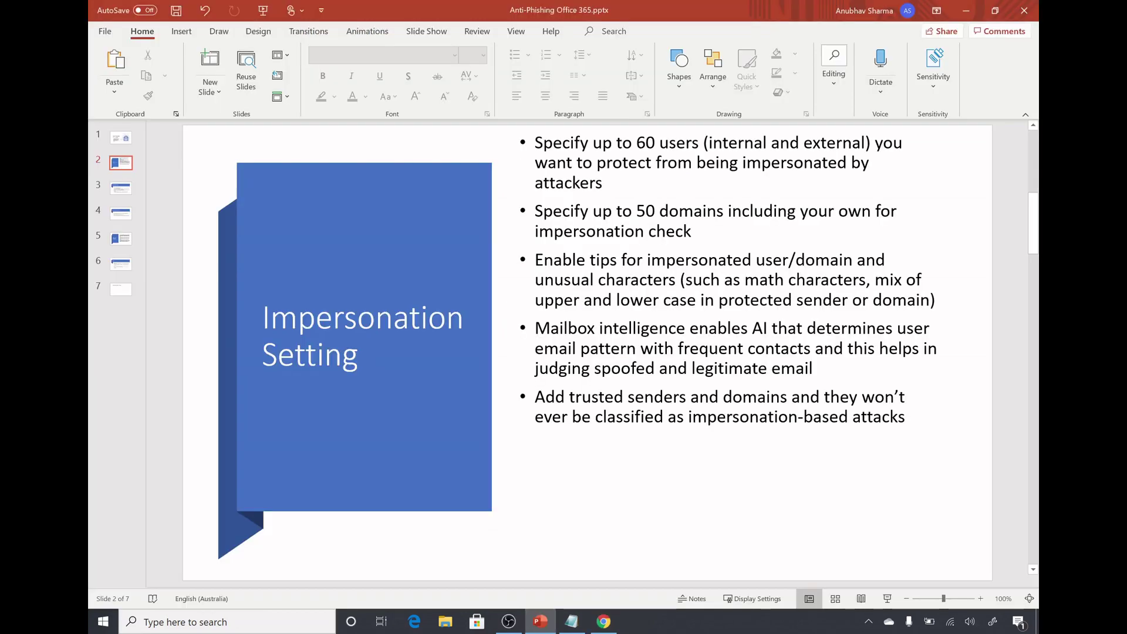
# Highlight the 50-domains bullet on the slide, then open custom1's impersonation Actions step
pyautogui.moveTo(637, 211); pyautogui.dragTo(694, 231)
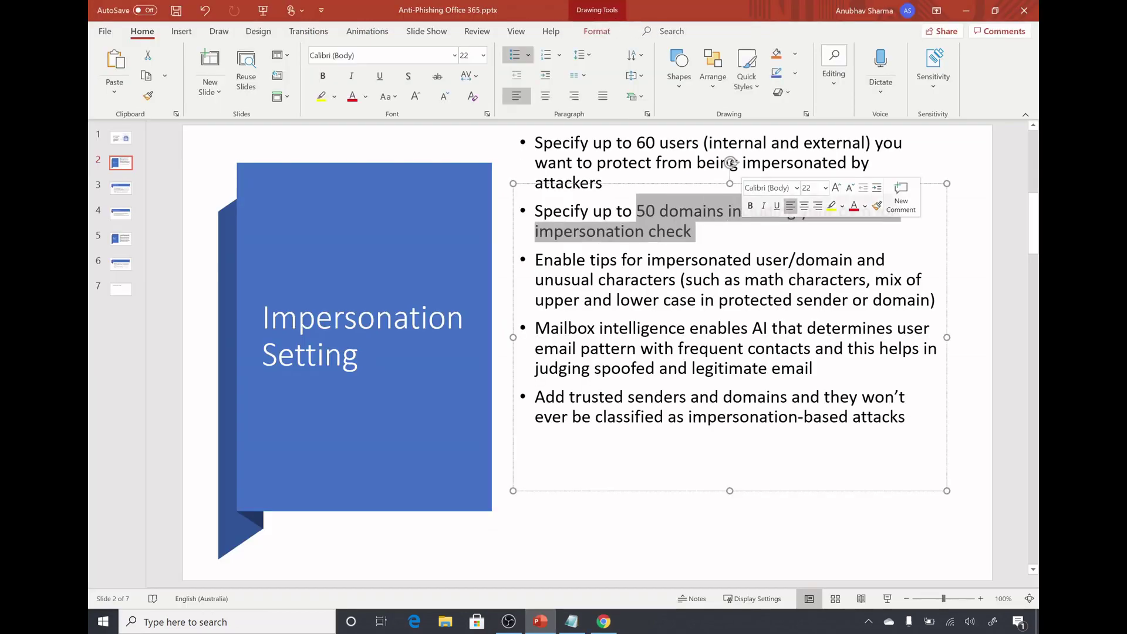
pyautogui.click(732, 259)
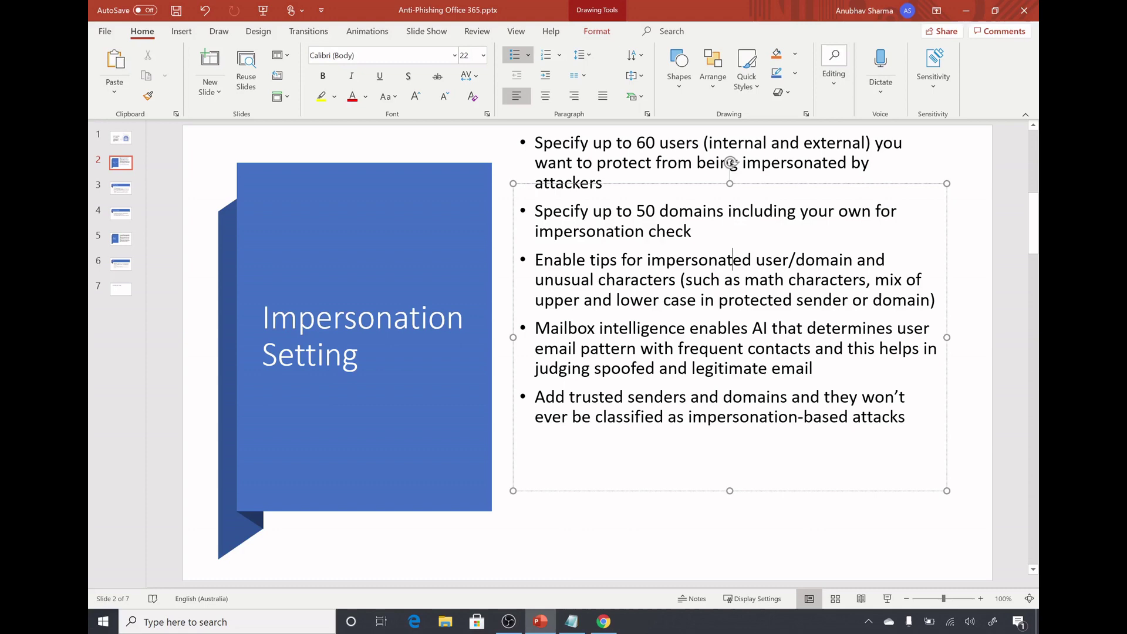
pyautogui.hotkey('alt', 'Tab')
pyautogui.click(424, 258)
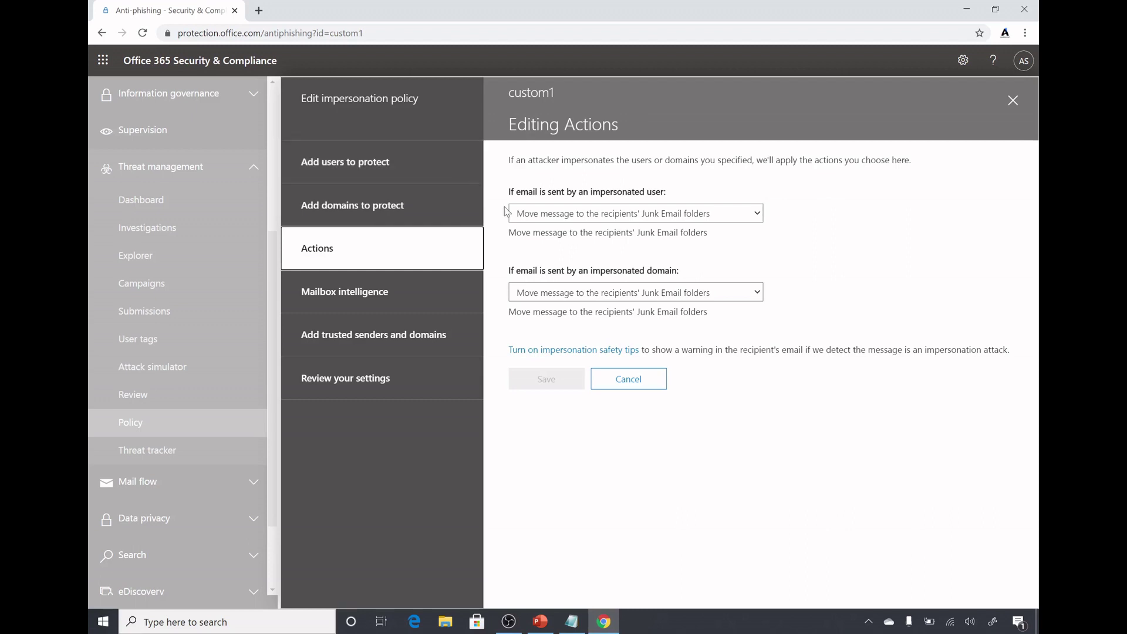
# Keep impersonated-user mail moving to the recipients' Junk Email folders and open Mailbox intelligence
pyautogui.click(575, 217)
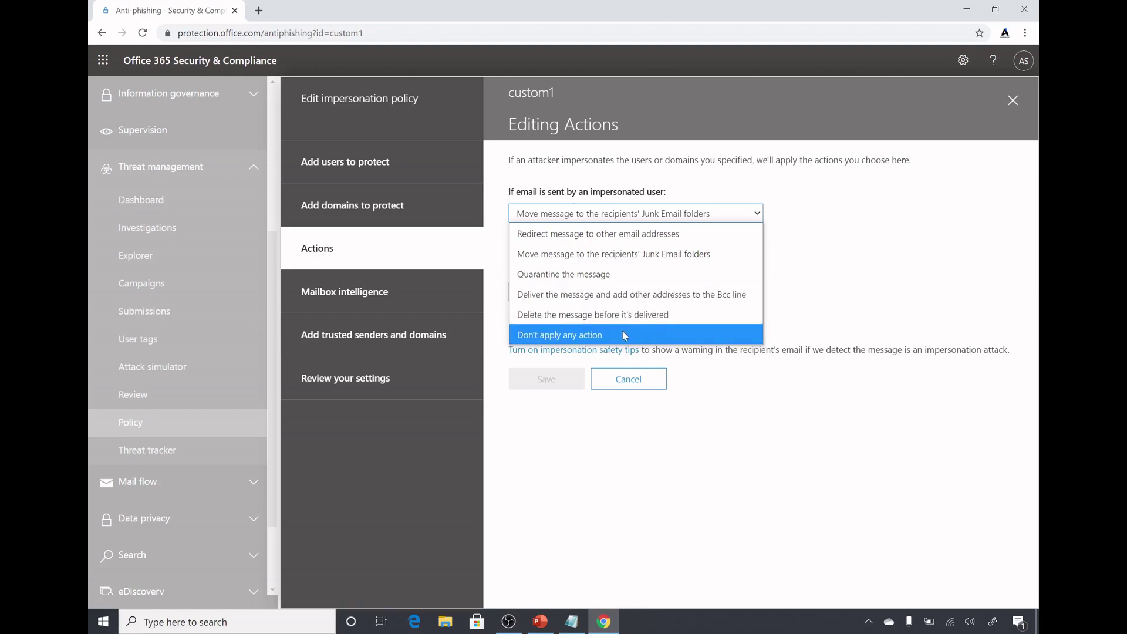
pyautogui.click(627, 255)
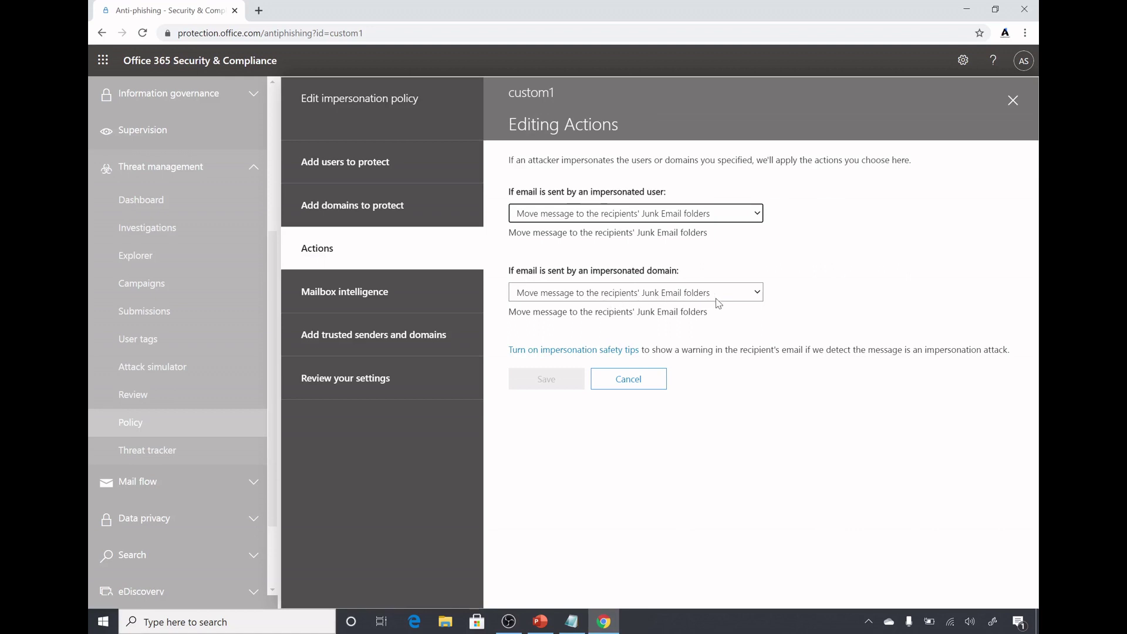
pyautogui.click(391, 309)
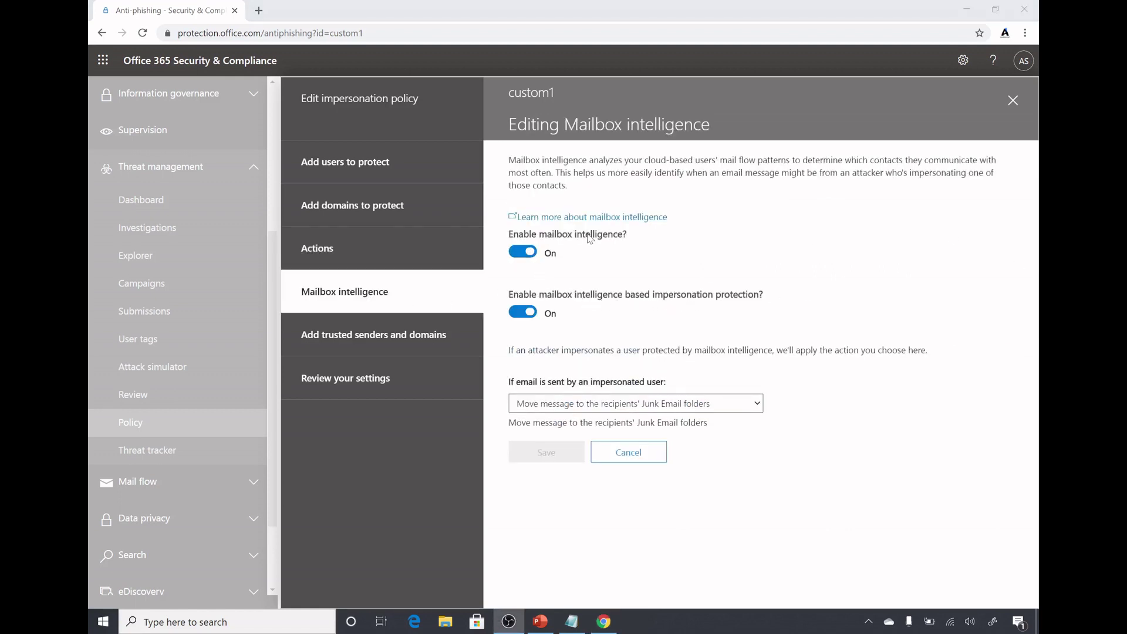
# Bring the impersonation settings slide to the front in PowerPoint
pyautogui.click(540, 622)
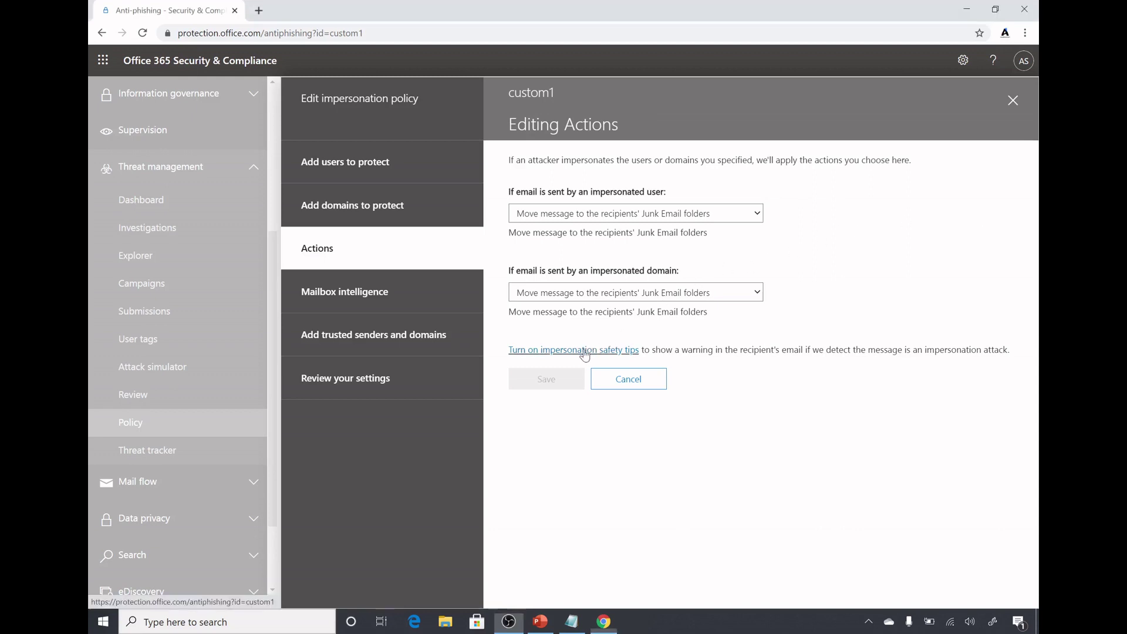
pyautogui.click(583, 350)
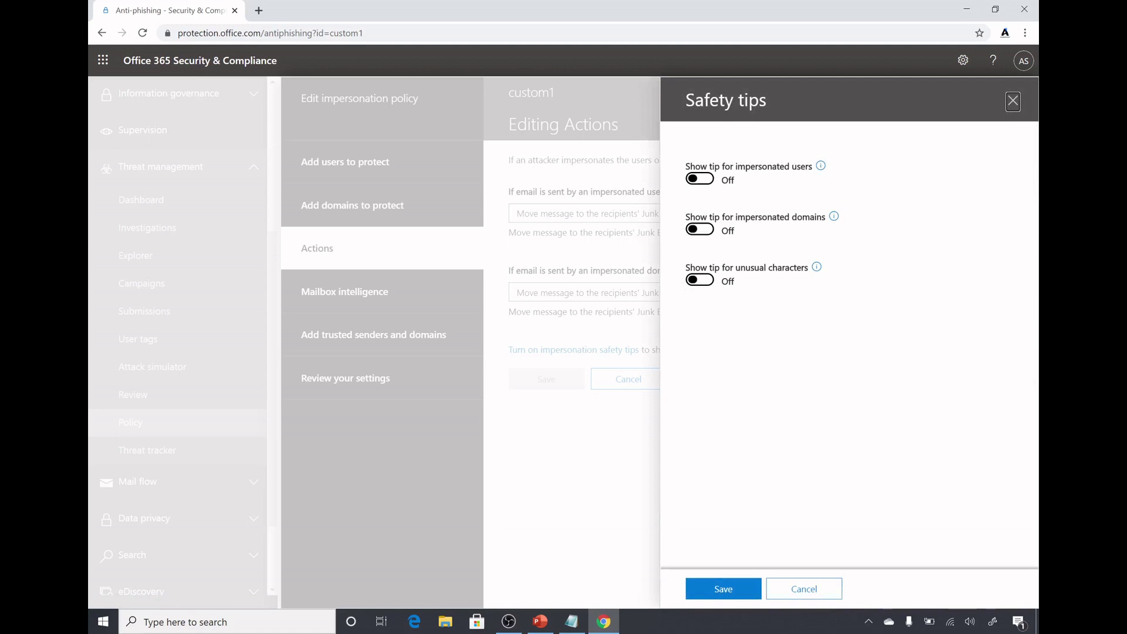
pyautogui.click(699, 179)
pyautogui.click(698, 185)
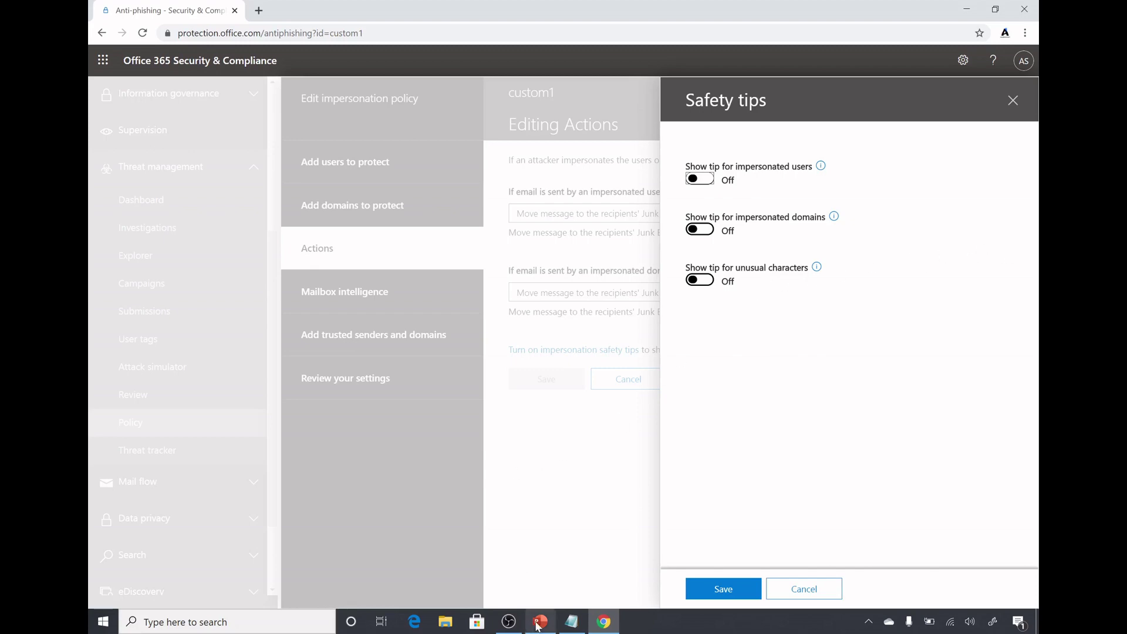
pyautogui.click(539, 622)
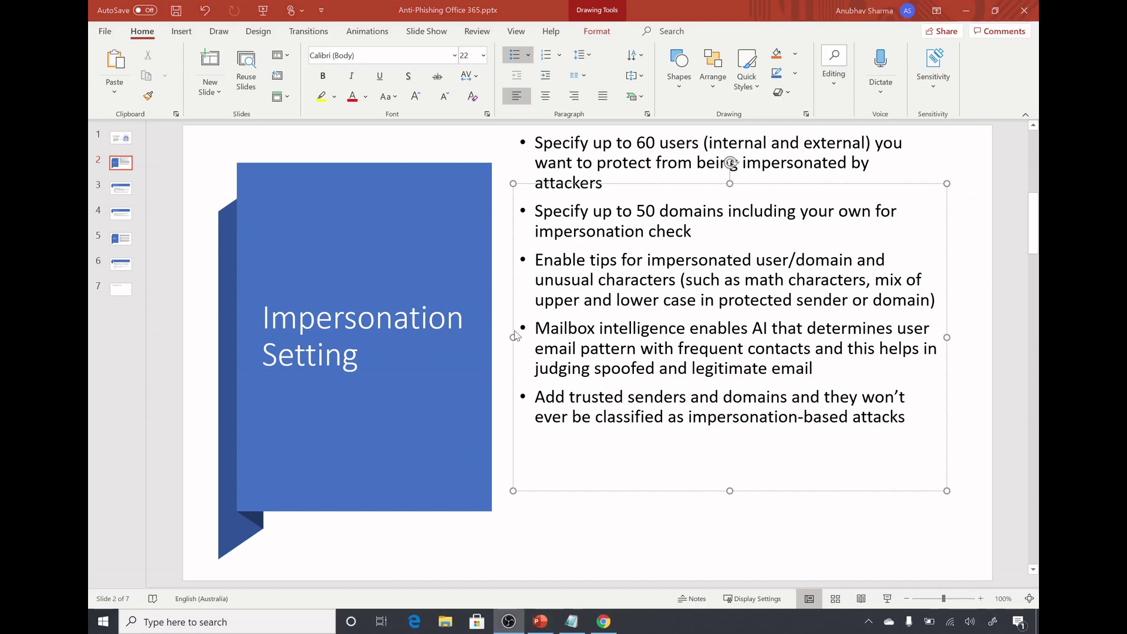
pyautogui.click(603, 621)
pyautogui.click(707, 281)
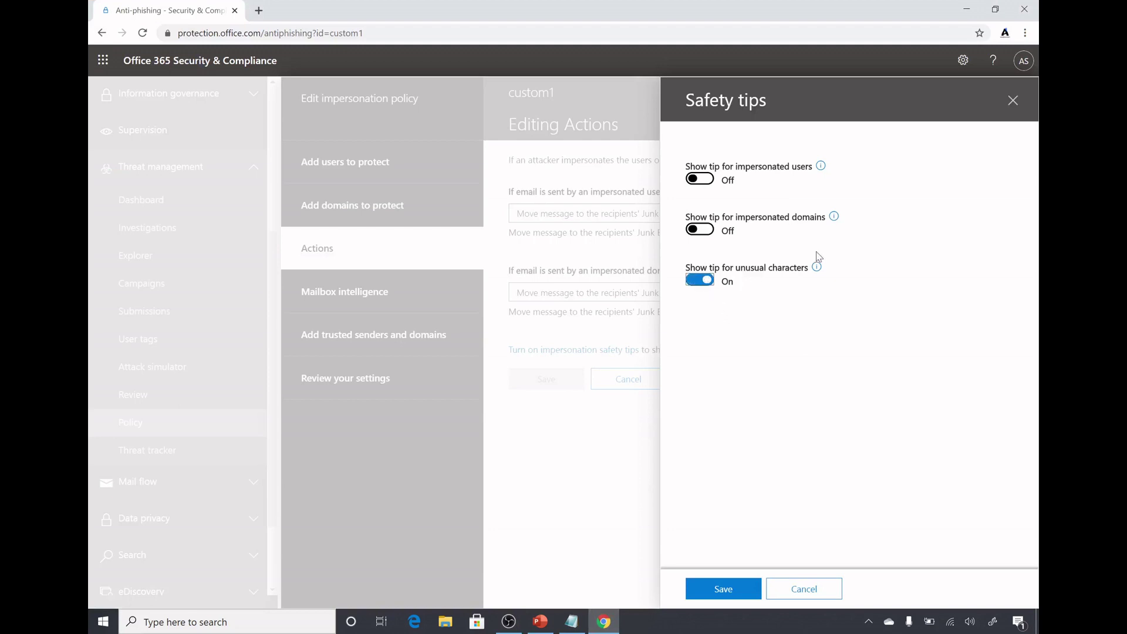
pyautogui.click(817, 267)
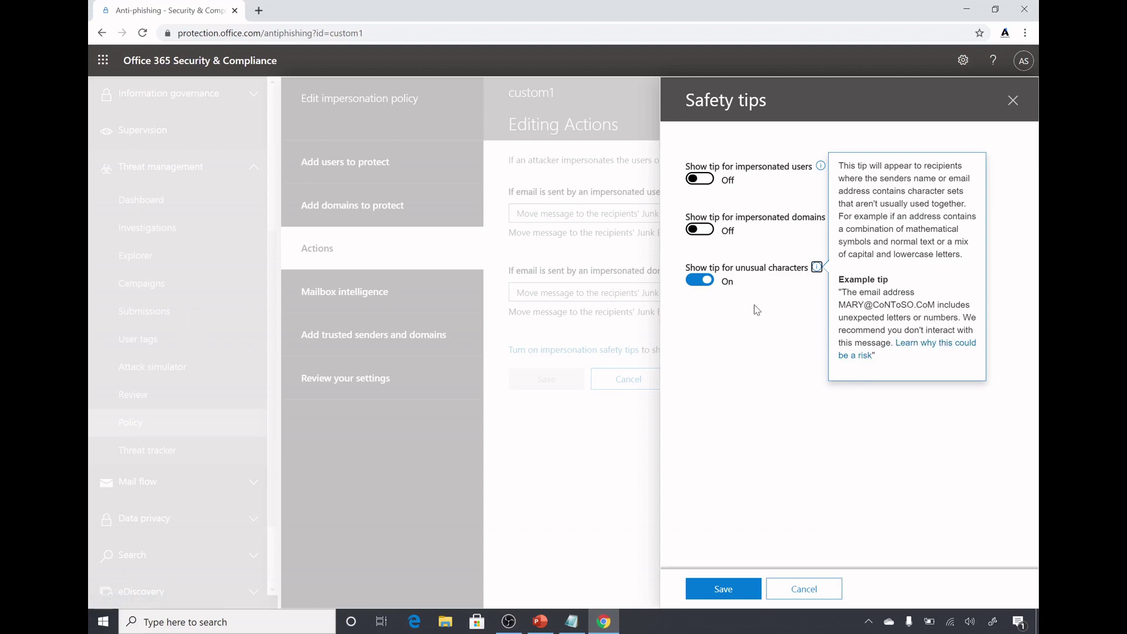
pyautogui.click(704, 280)
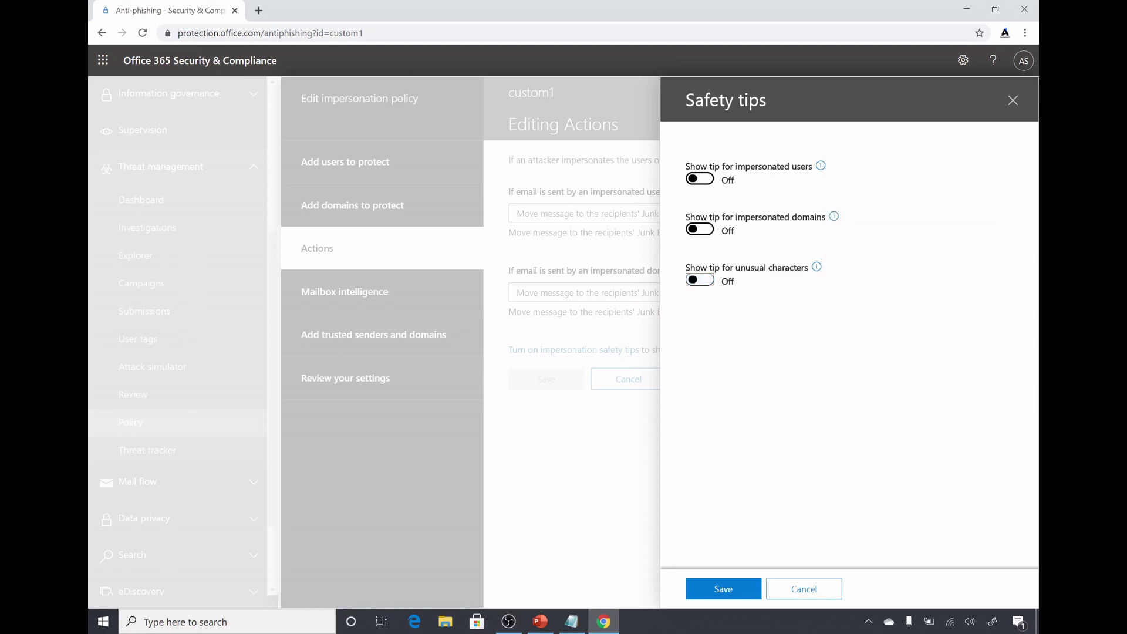
pyautogui.press('Escape')
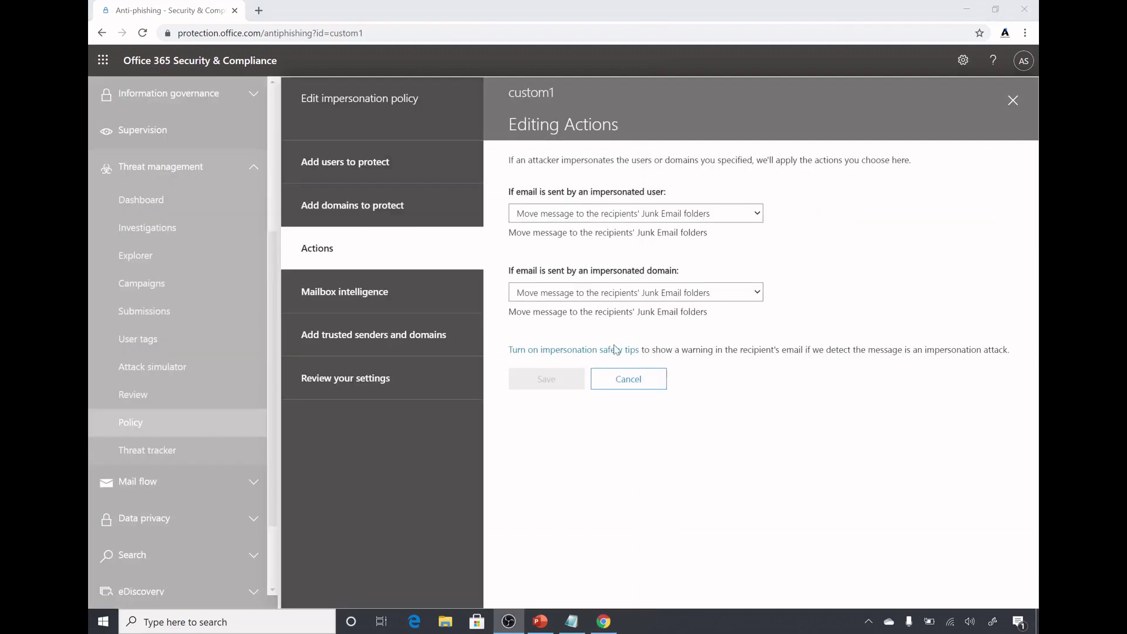
# Review Add trusted senders and domains, then close the editor and scroll custom1's summary
pyautogui.click(395, 345)
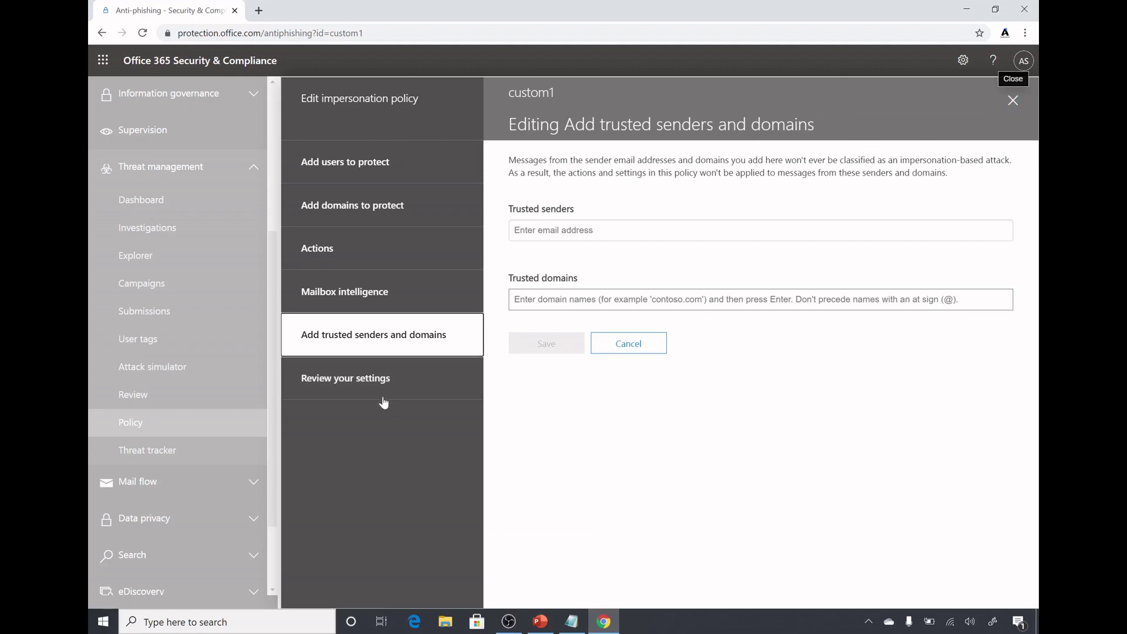
pyautogui.click(1012, 101)
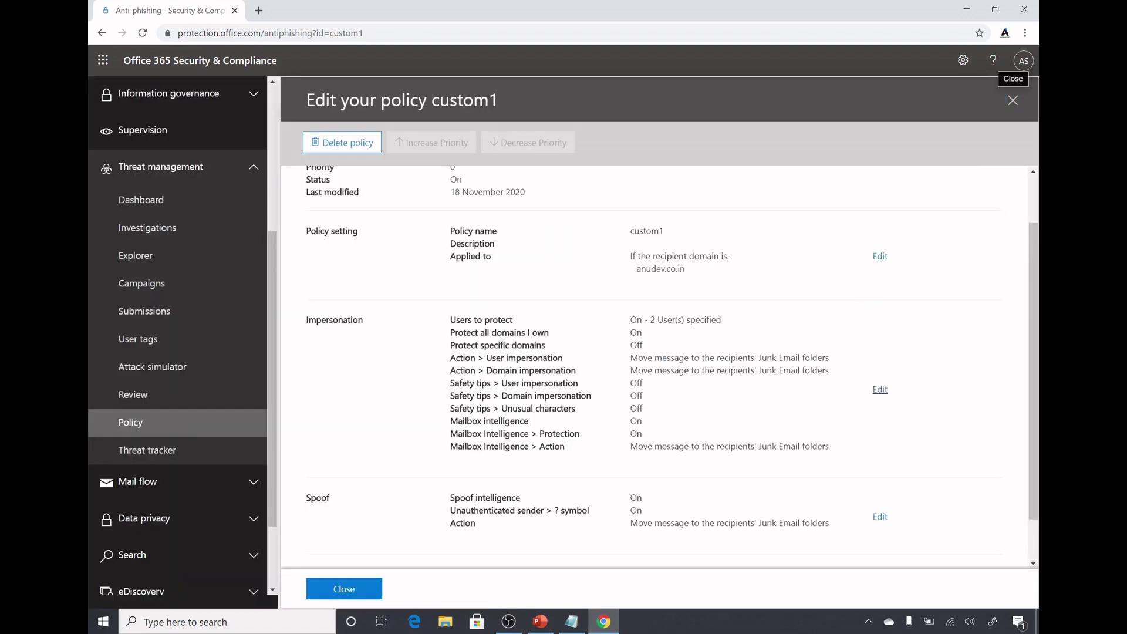
pyautogui.scroll(-1, 977, 170)
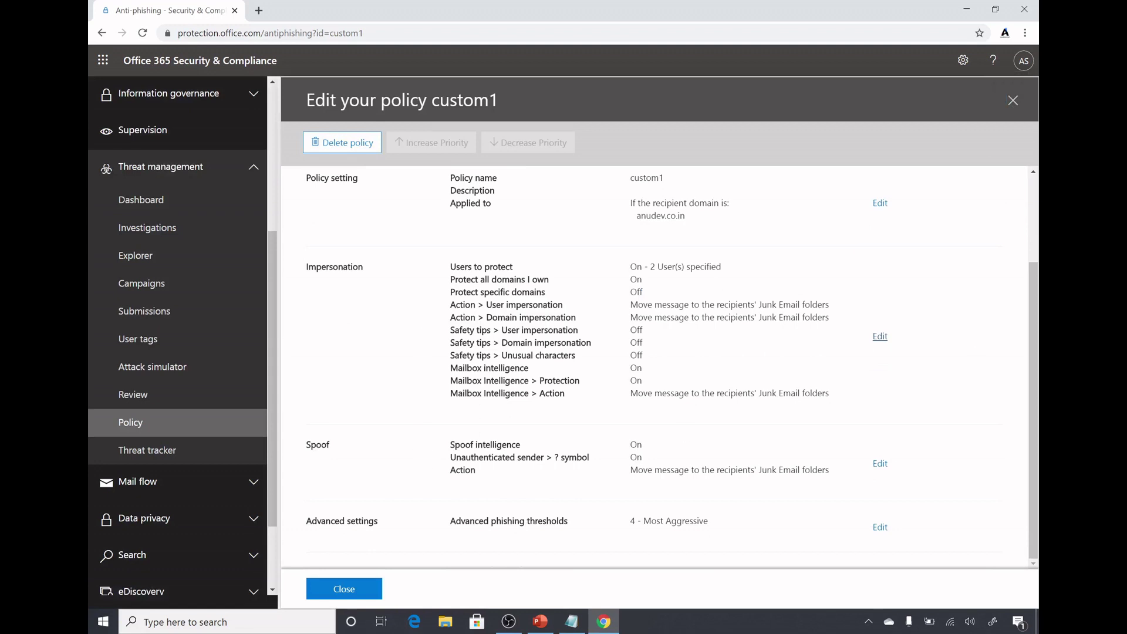
# Open custom1's spoof settings and compare the unauthenticated sender options with the Spoofing Setting slide
pyautogui.click(889, 464)
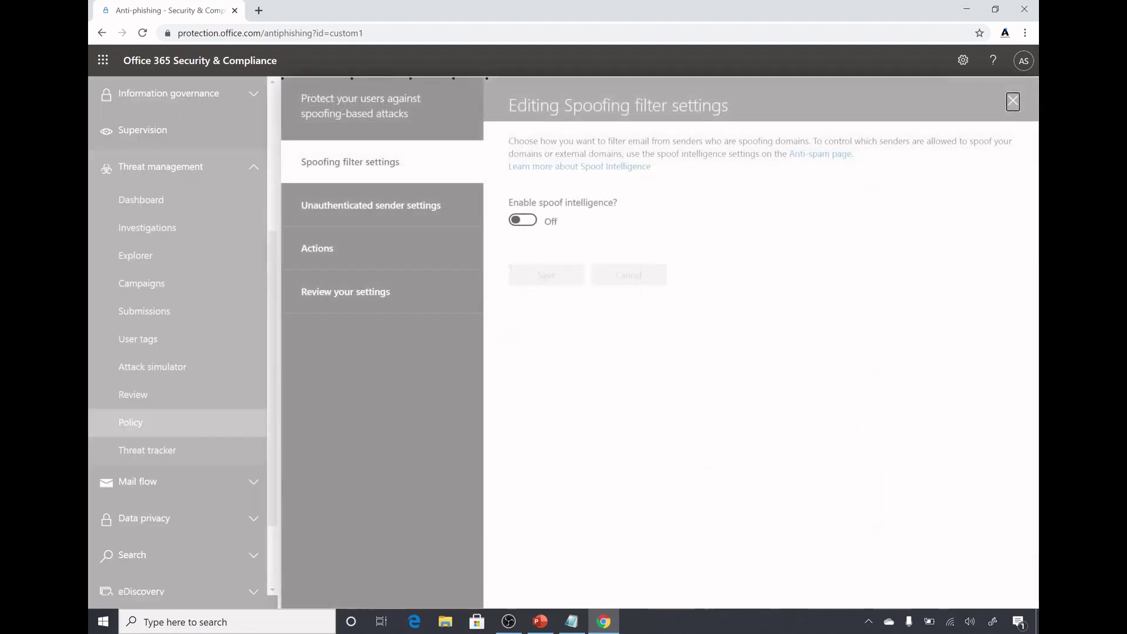
pyautogui.hotkey('alt', 'Tab')
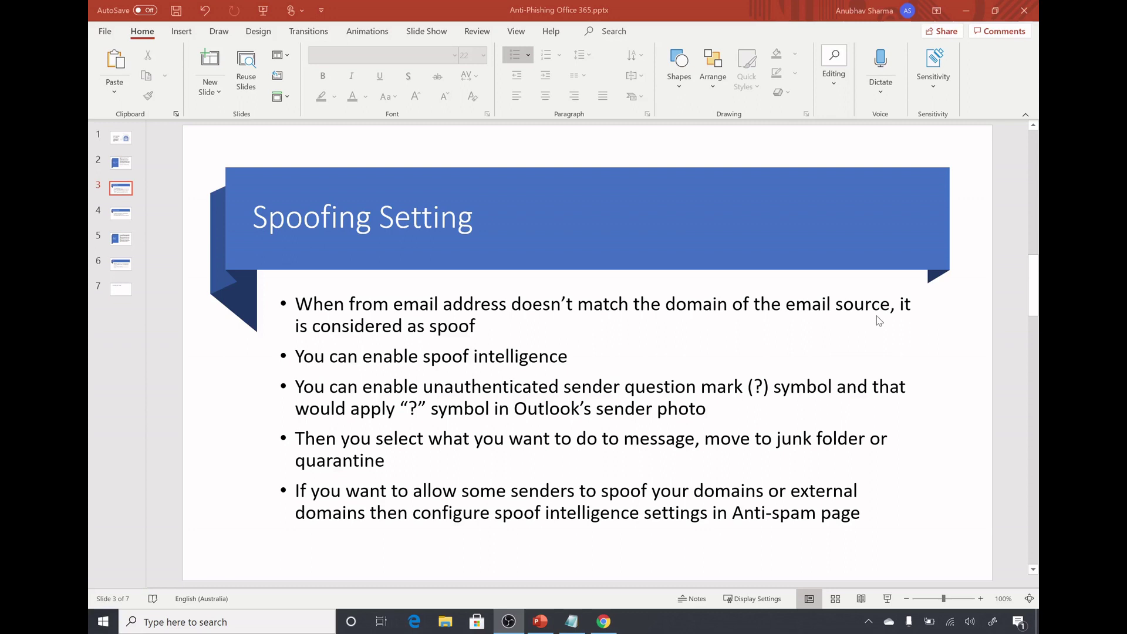
pyautogui.click(604, 621)
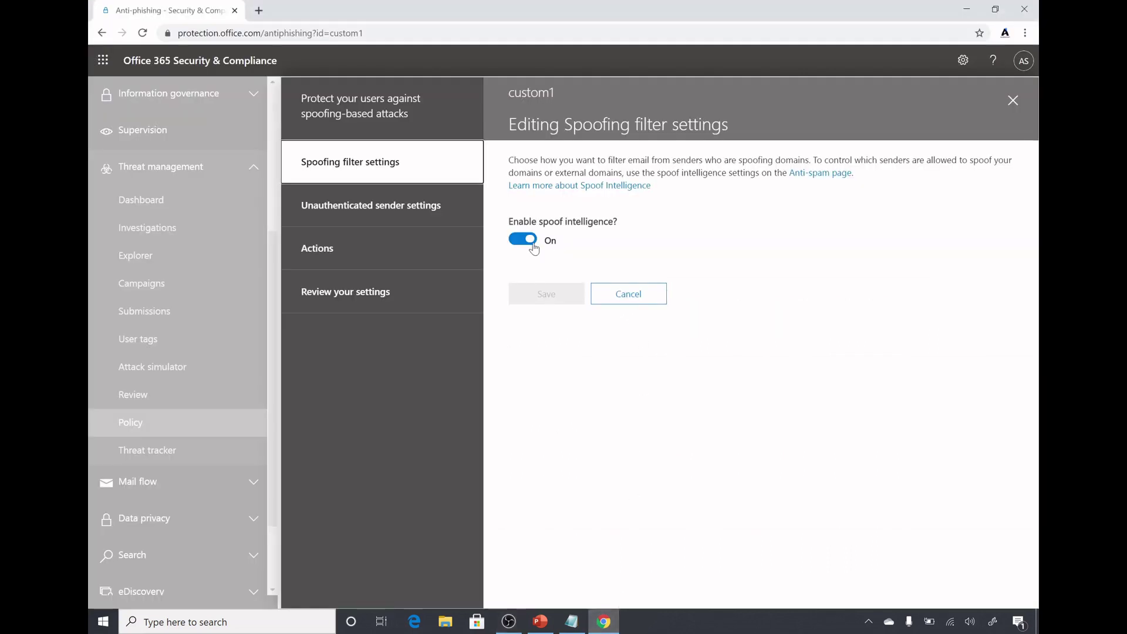
pyautogui.click(428, 206)
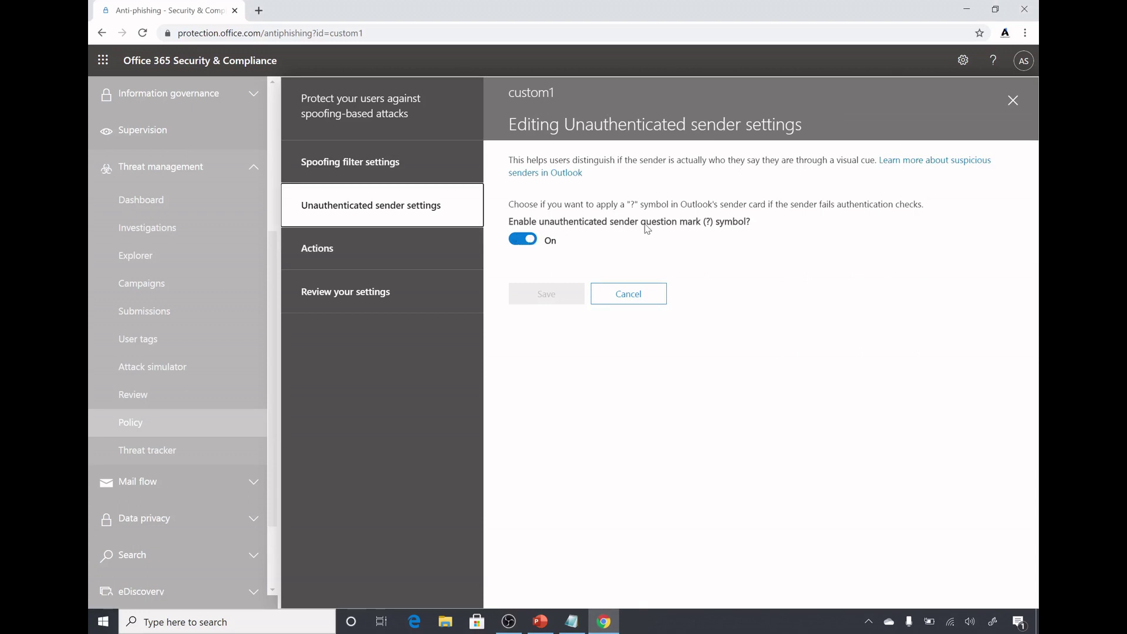
pyautogui.click(540, 621)
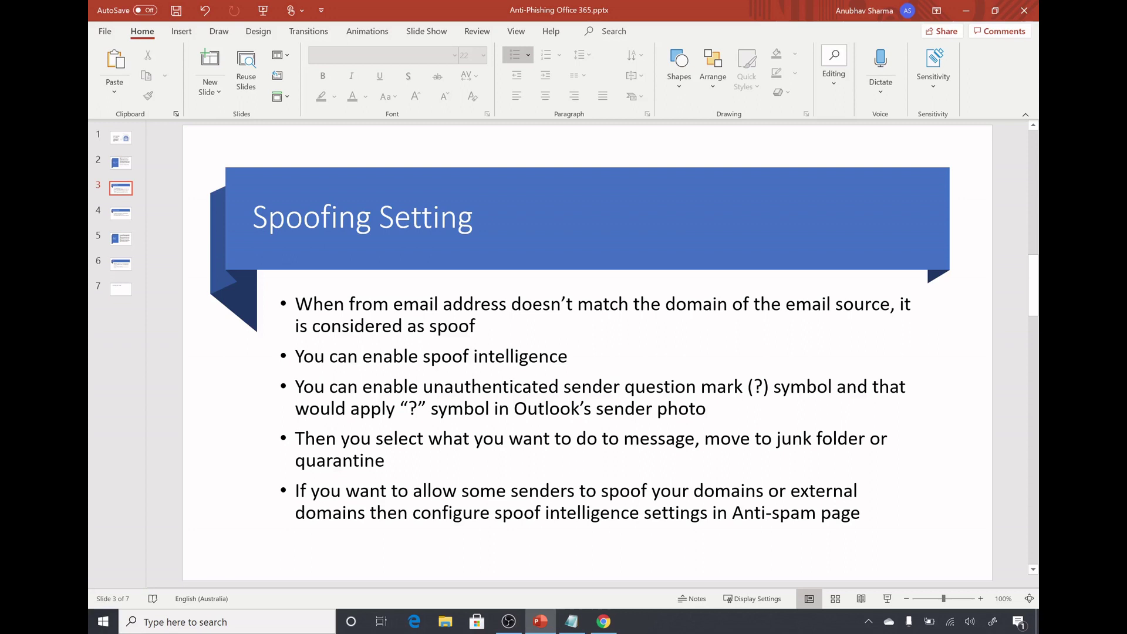
pyautogui.click(603, 621)
# Keep spoofed mail moving to Junk, review and close the spoof settings, then open advanced thresholds
pyautogui.click(396, 267)
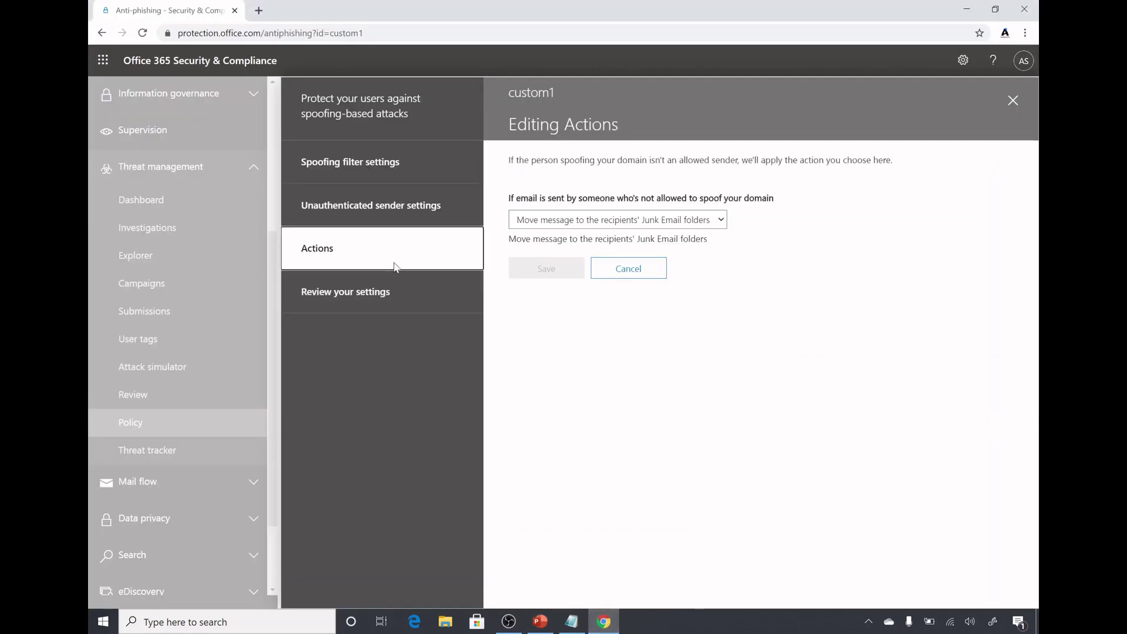
pyautogui.click(564, 224)
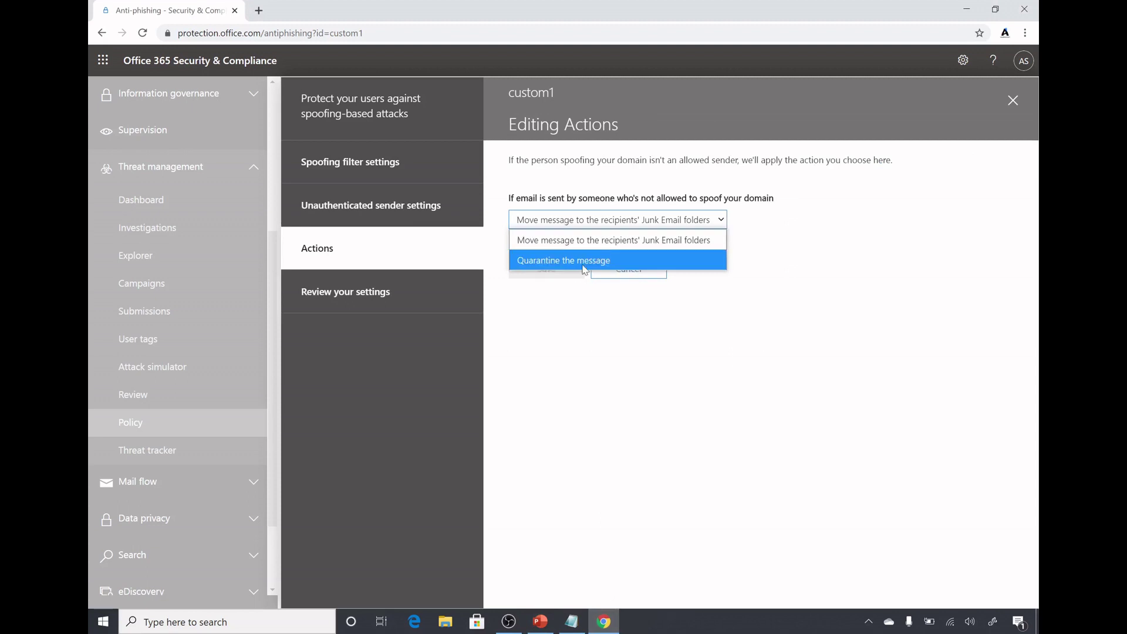
pyautogui.click(588, 246)
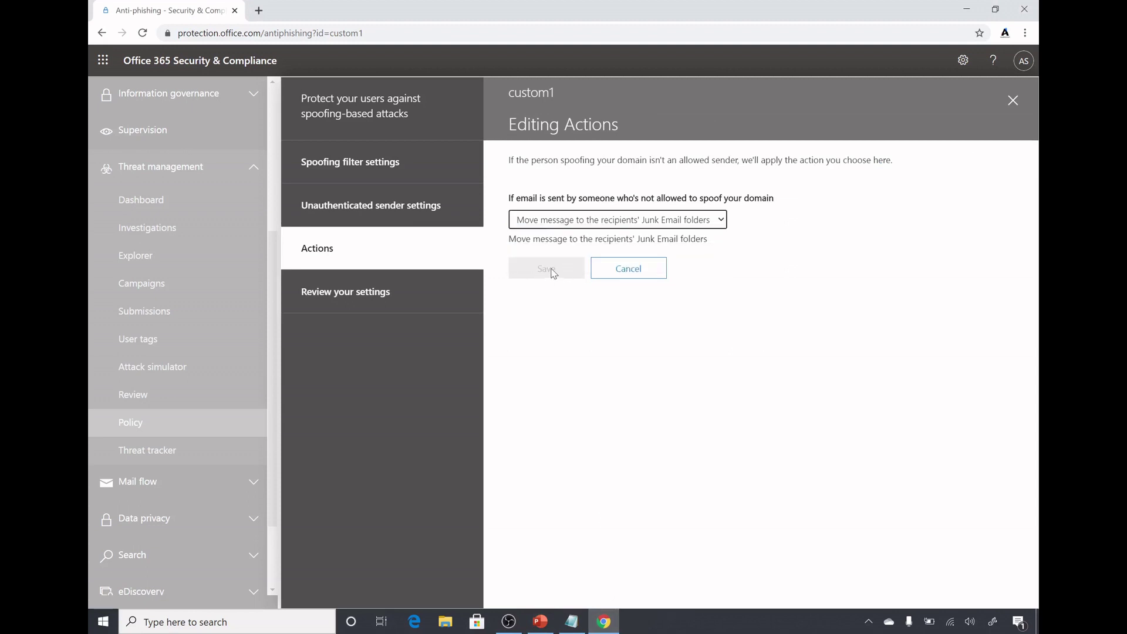
pyautogui.click(402, 297)
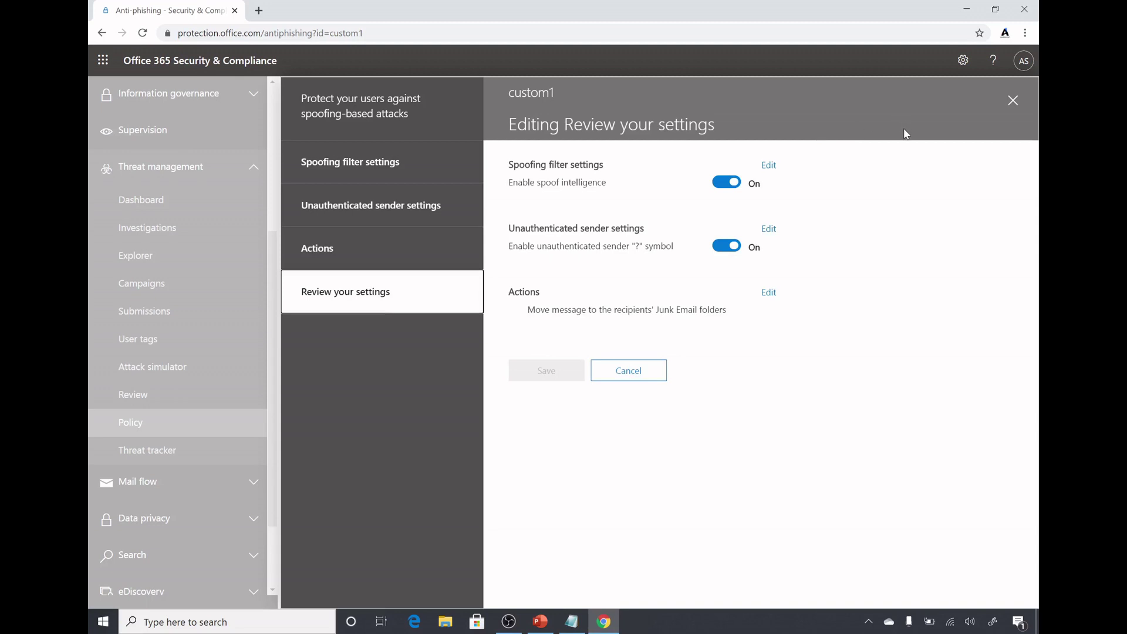
pyautogui.click(1013, 100)
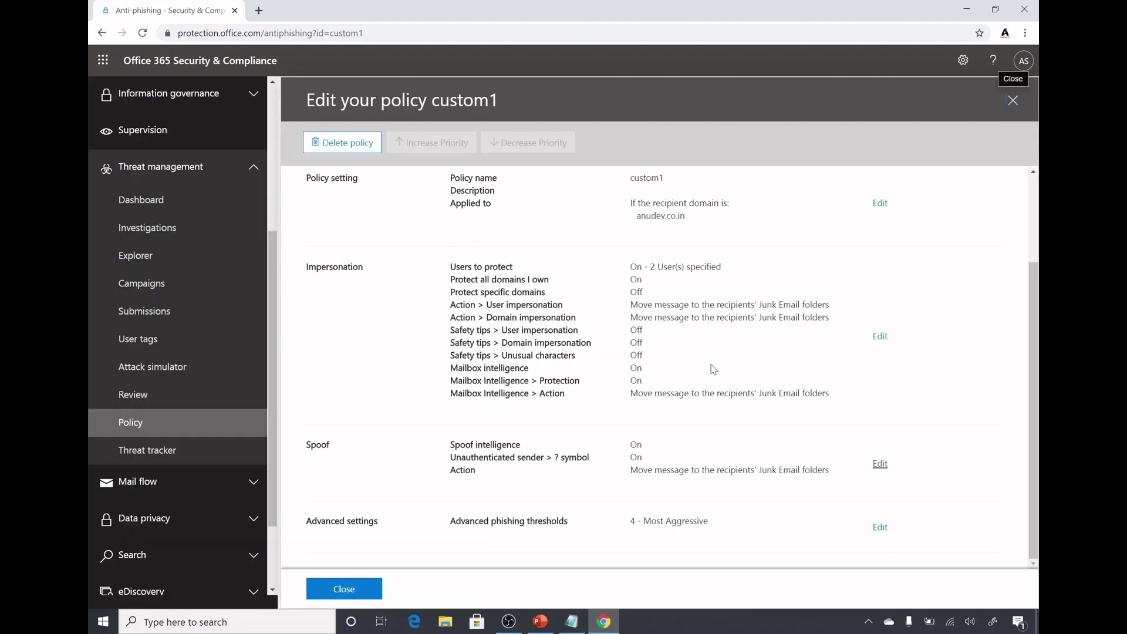
pyautogui.click(873, 534)
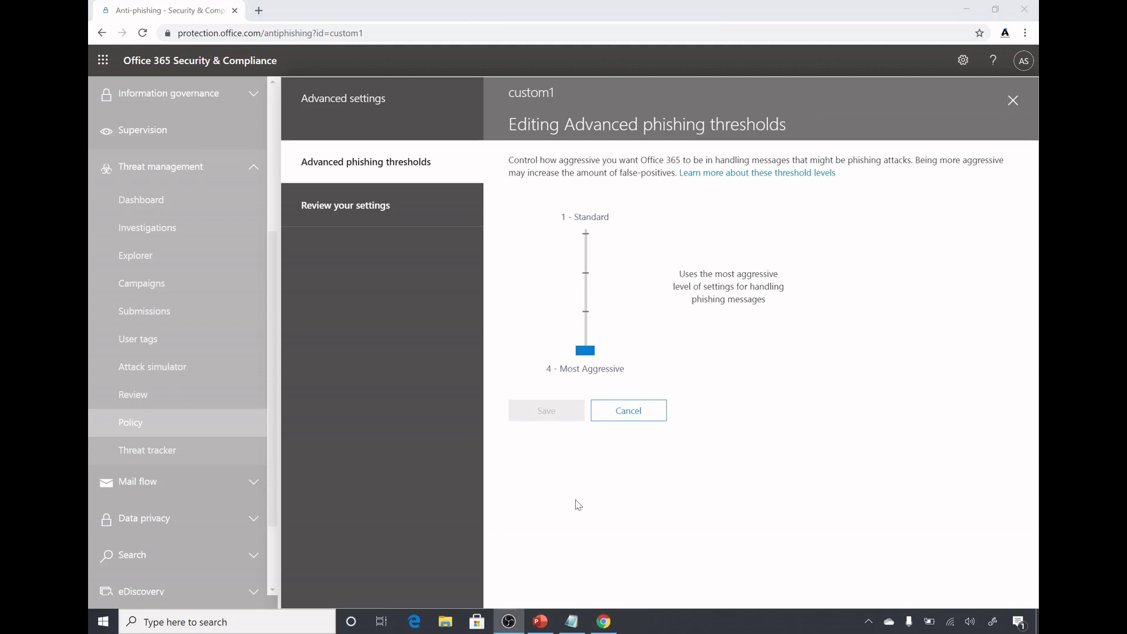
# Bring PowerPoint forward and advance to slide 4, Advanced settings
pyautogui.click(540, 621)
pyautogui.press('Down')
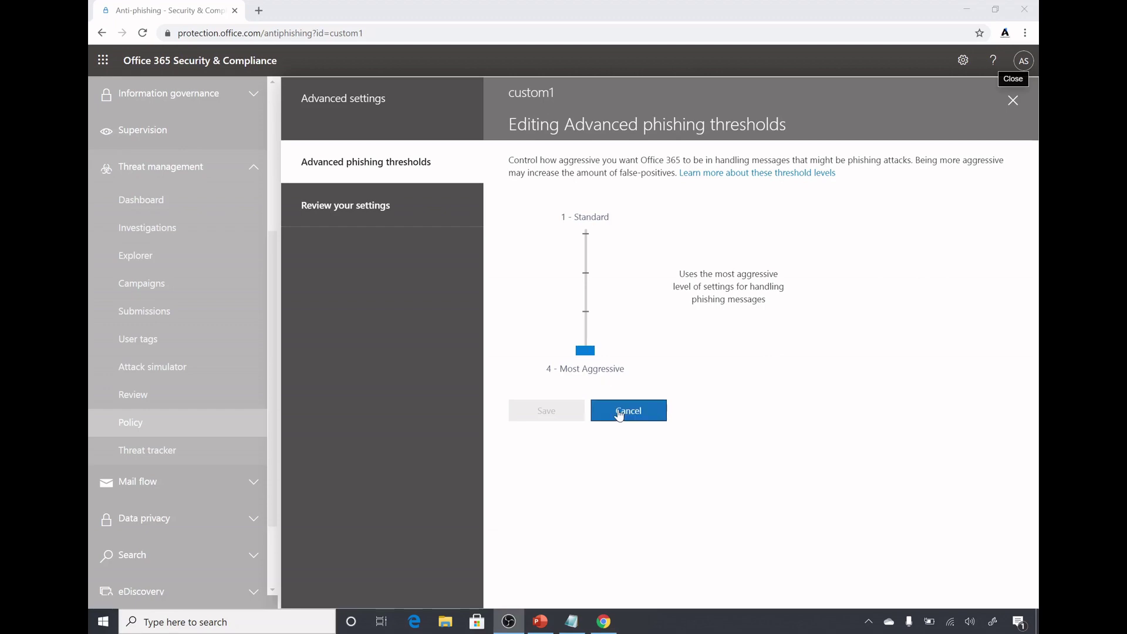
# Cancel the thresholds edit to return to the custom1 policy, leaving the threshold unchanged
pyautogui.click(627, 411)
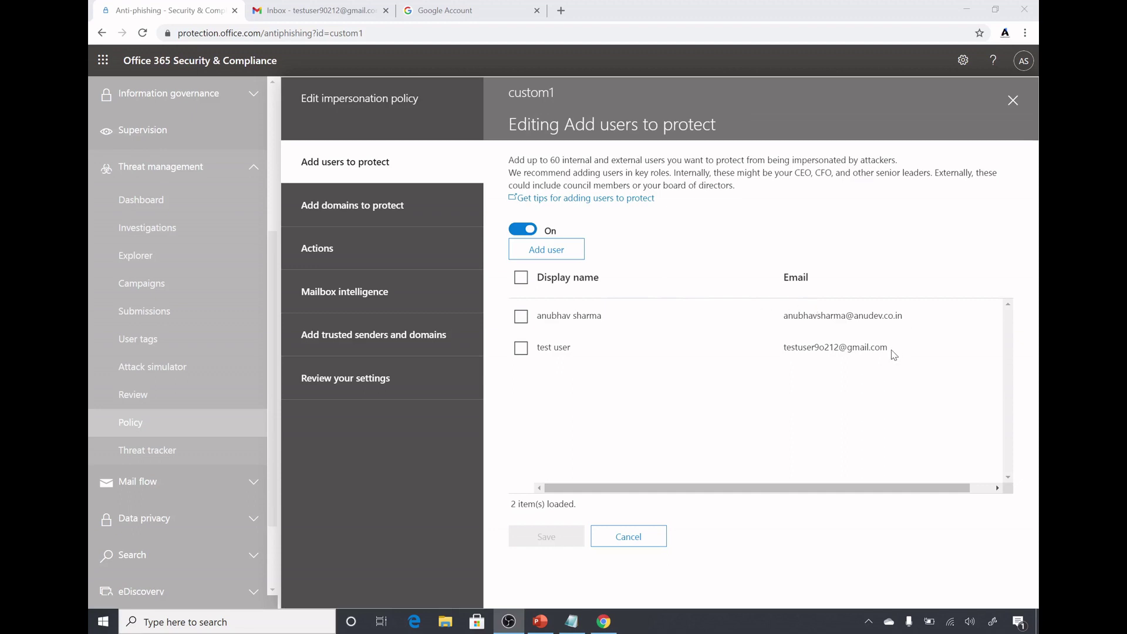
pyautogui.moveTo(891, 351); pyautogui.dragTo(779, 363)
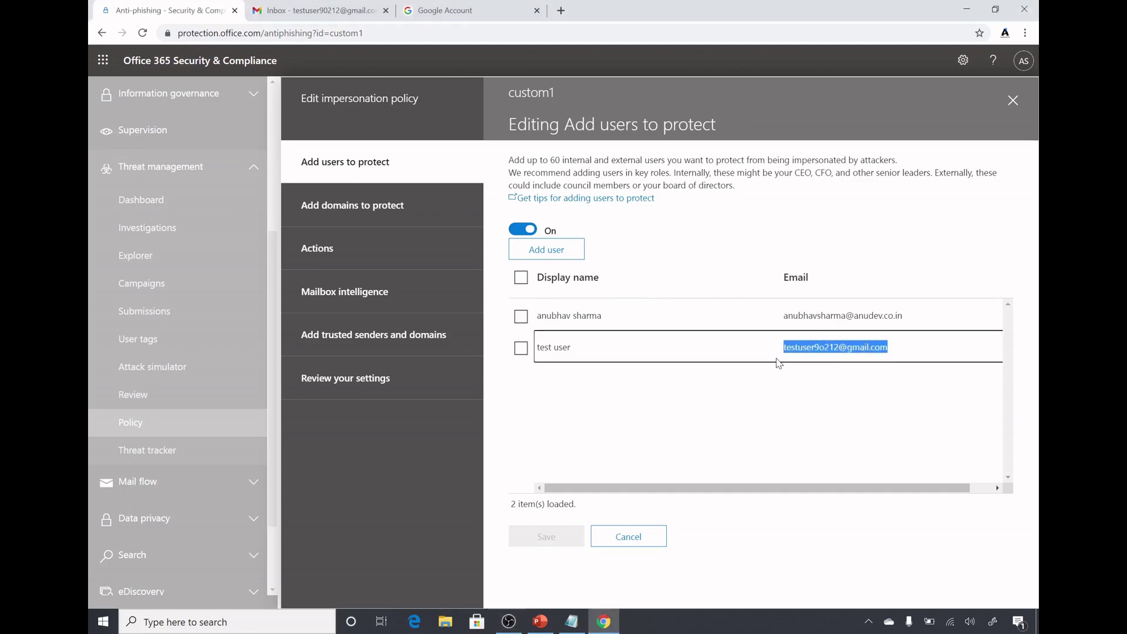
pyautogui.click(811, 378)
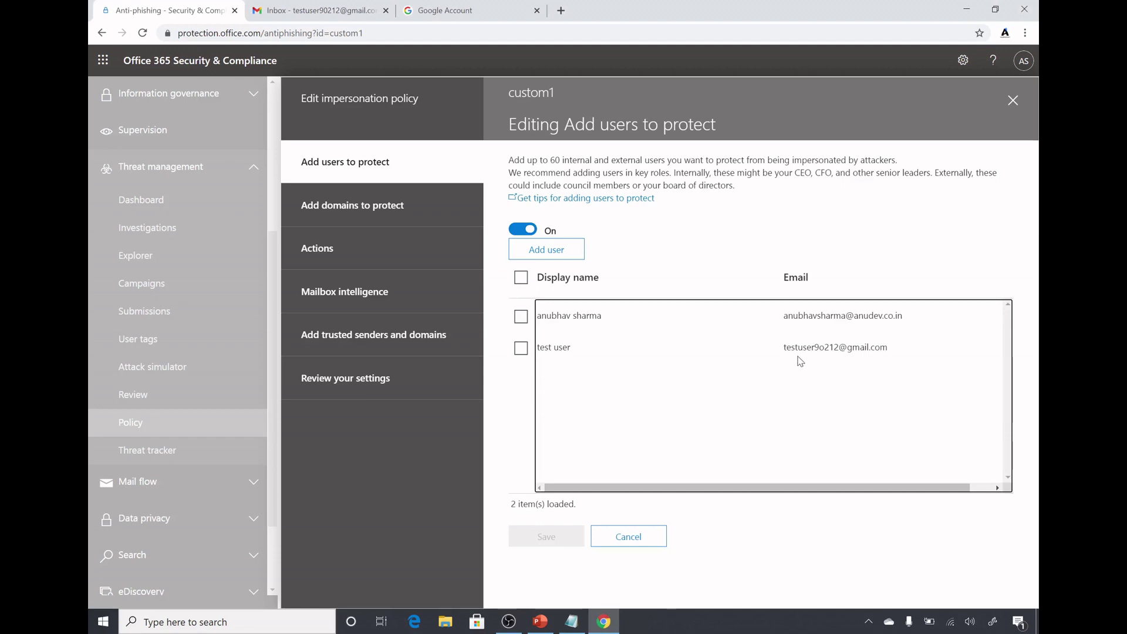
pyautogui.moveTo(783, 348); pyautogui.dragTo(889, 347)
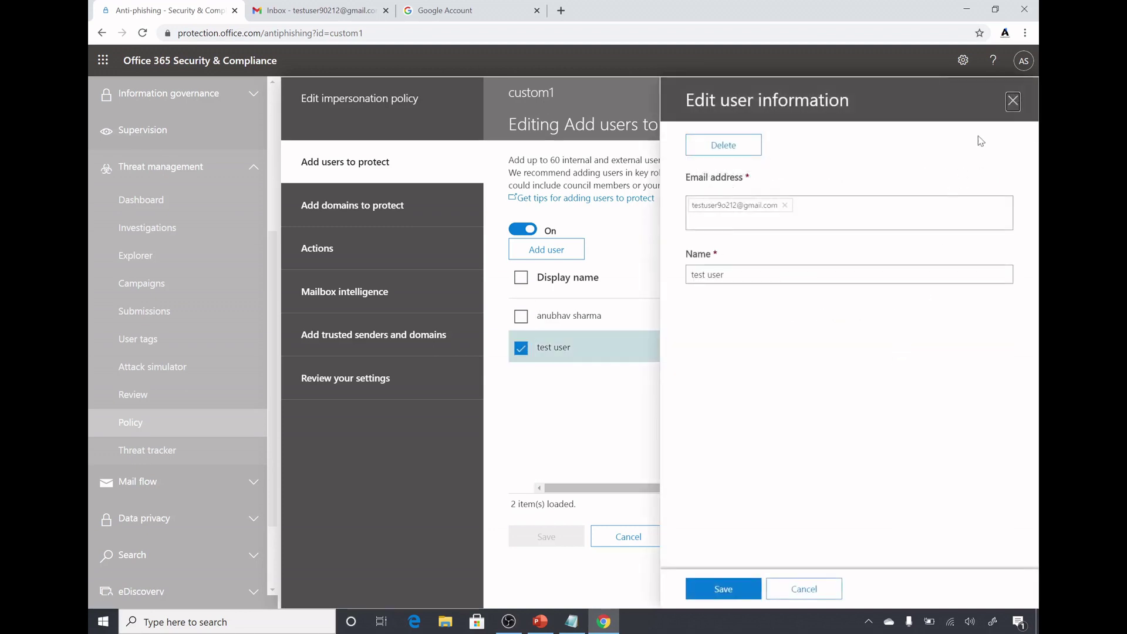
pyautogui.click(1008, 106)
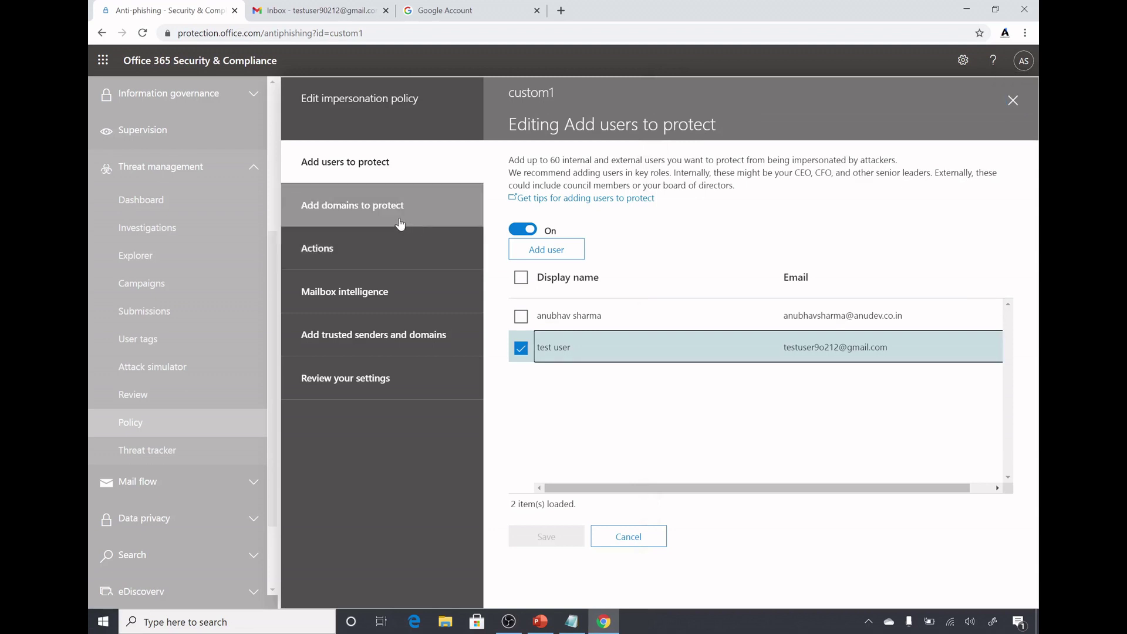
pyautogui.click(1013, 101)
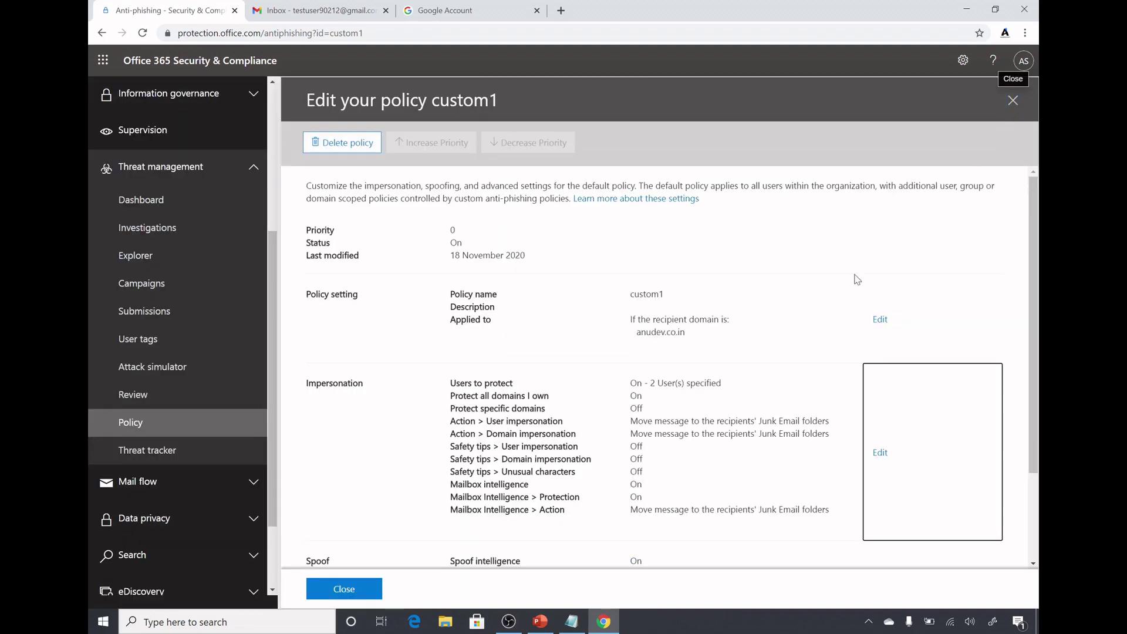
# From Gmail, send the 'Hi' email asking for bank account details to the work address
pyautogui.moveTo(686, 332)
pyautogui.mouseDown()
pyautogui.moveTo(636, 332)
pyautogui.moveTo(690, 334)
pyautogui.mouseUp()
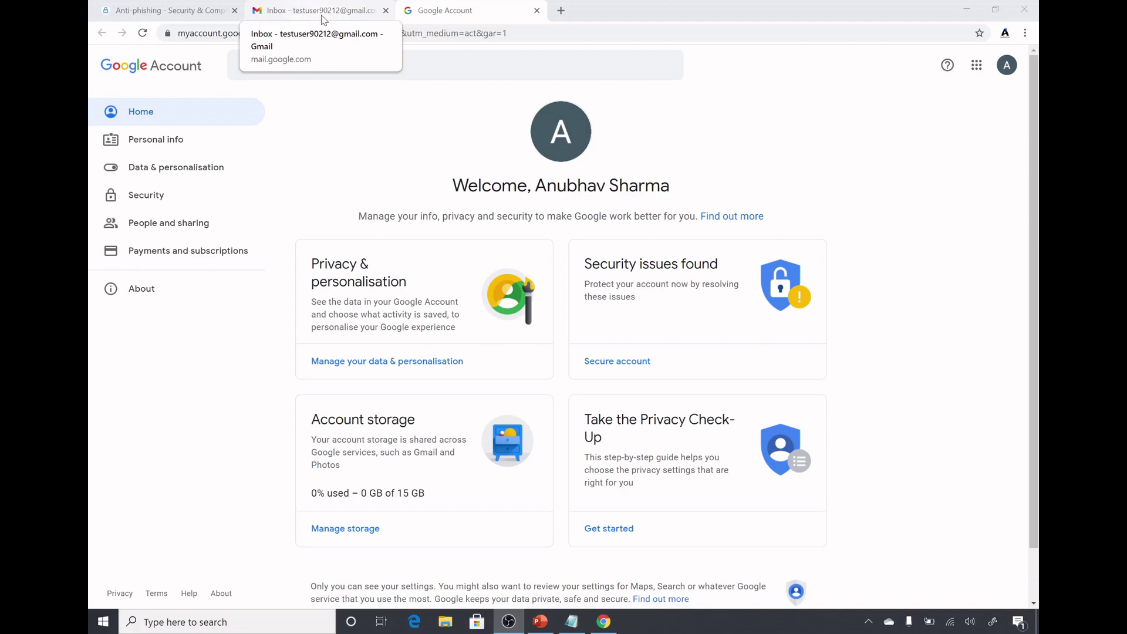
pyautogui.click(357, 18)
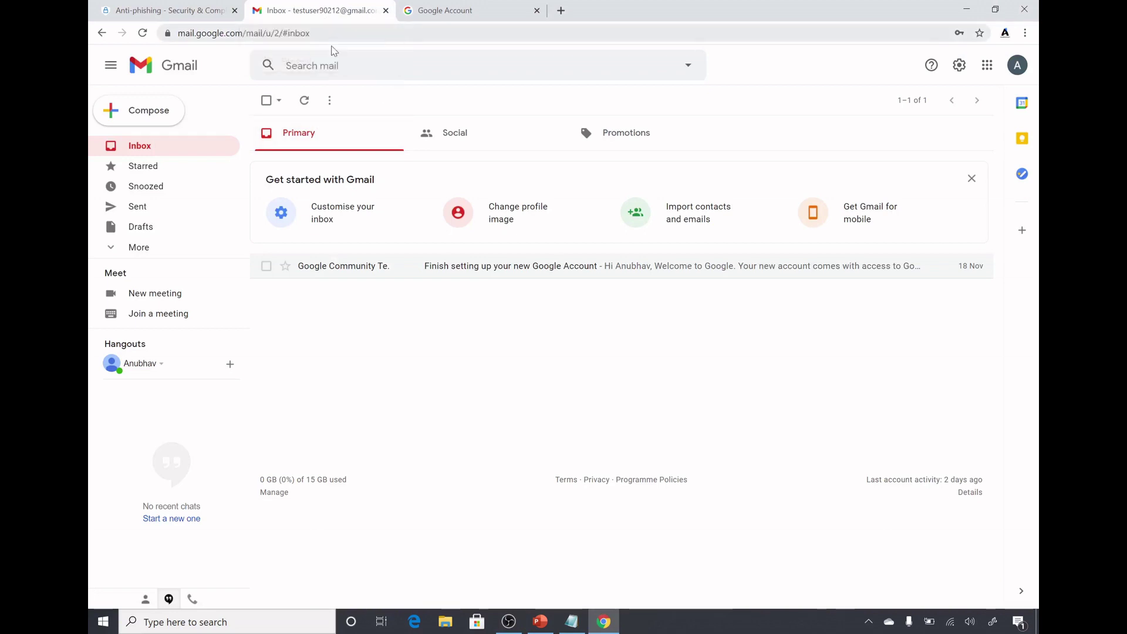
pyautogui.click(171, 118)
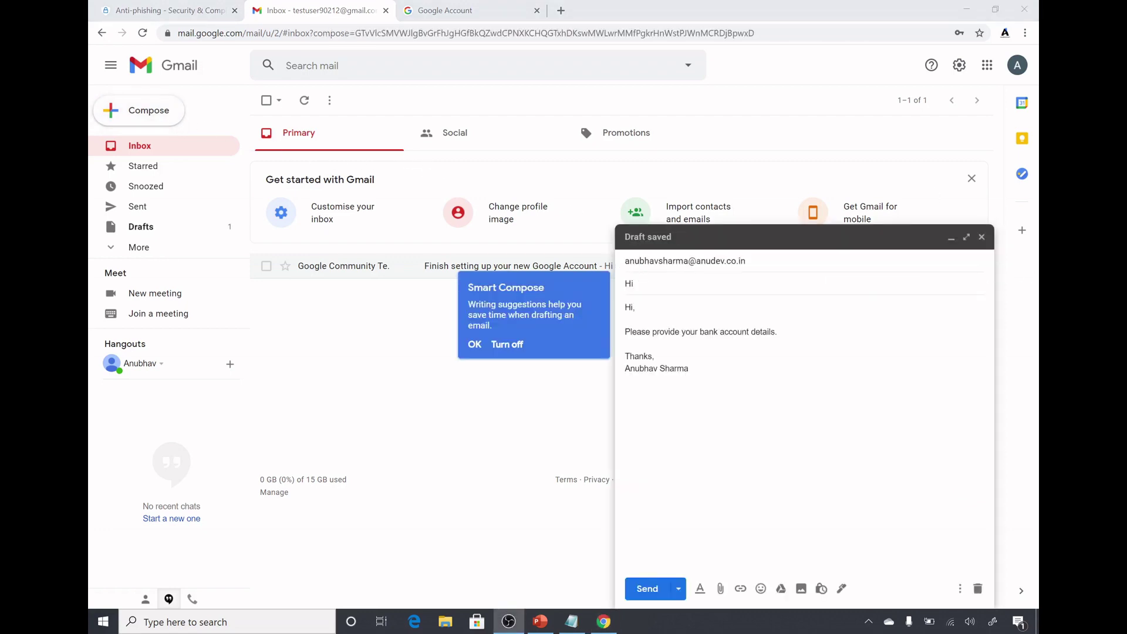
pyautogui.click(754, 264)
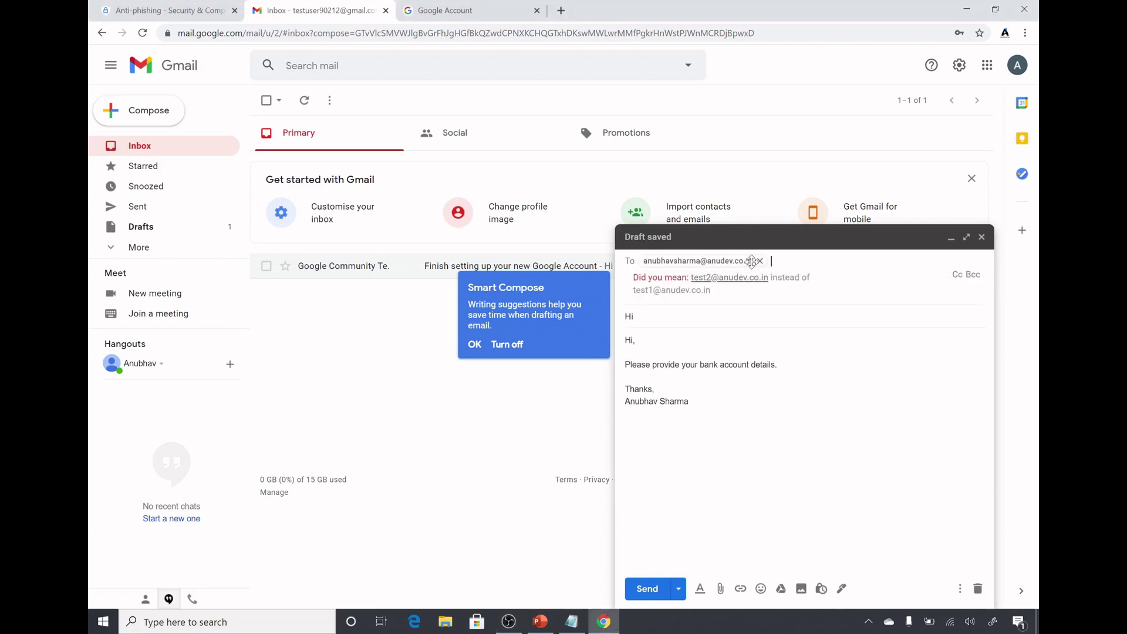
pyautogui.click(807, 352)
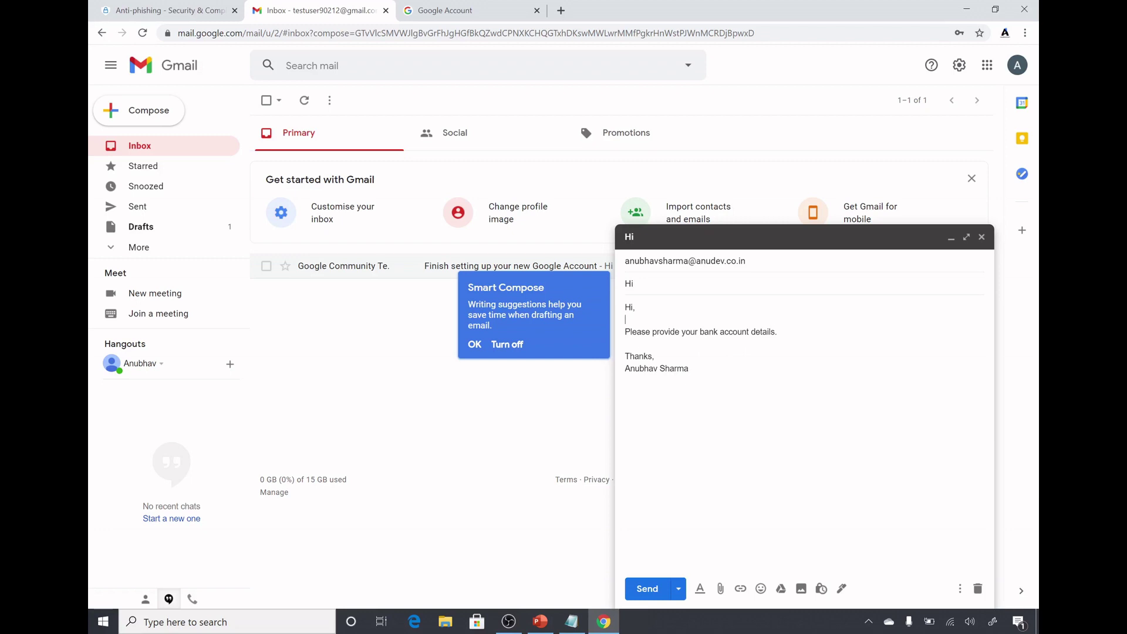
pyautogui.click(651, 588)
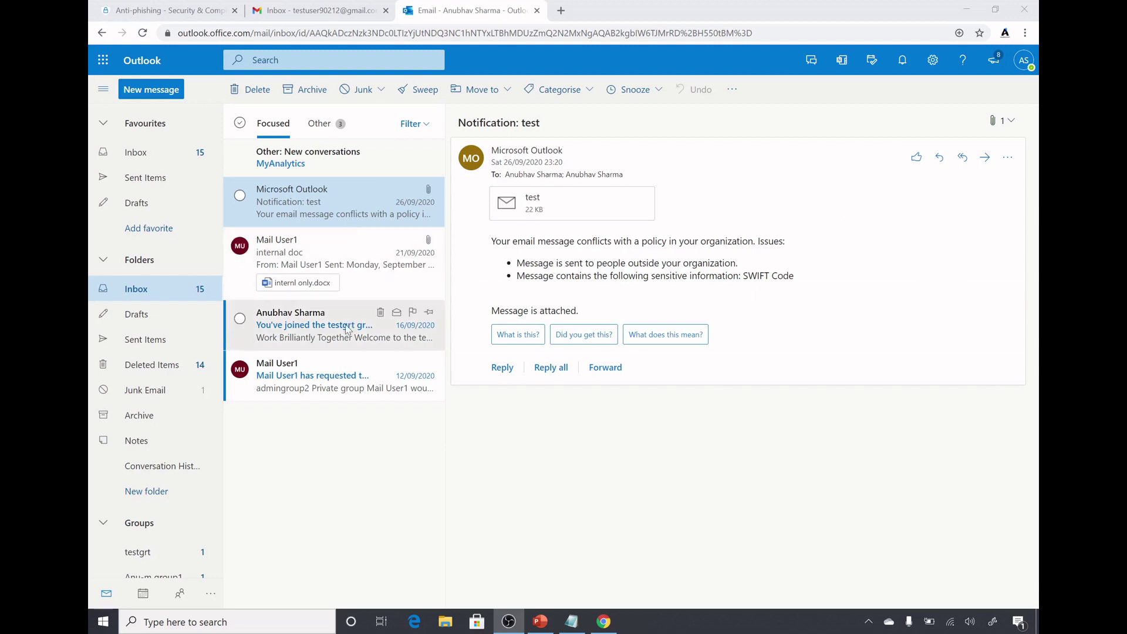
# Open the Hi message in Junk Email and highlight its request for bank account details
pyautogui.click(162, 392)
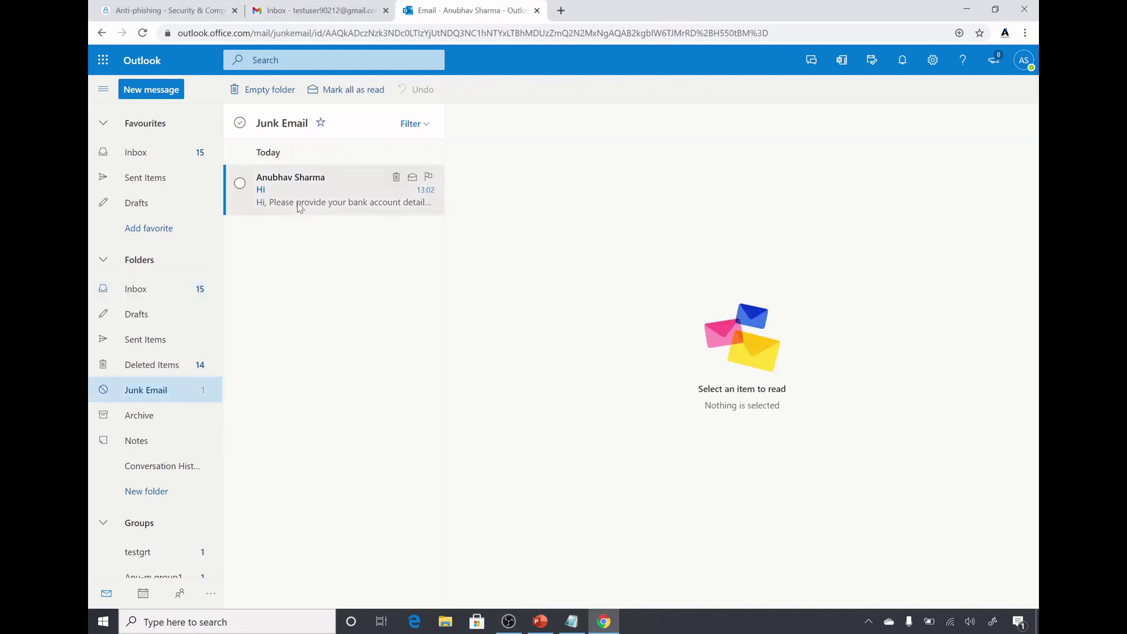
pyautogui.click(299, 207)
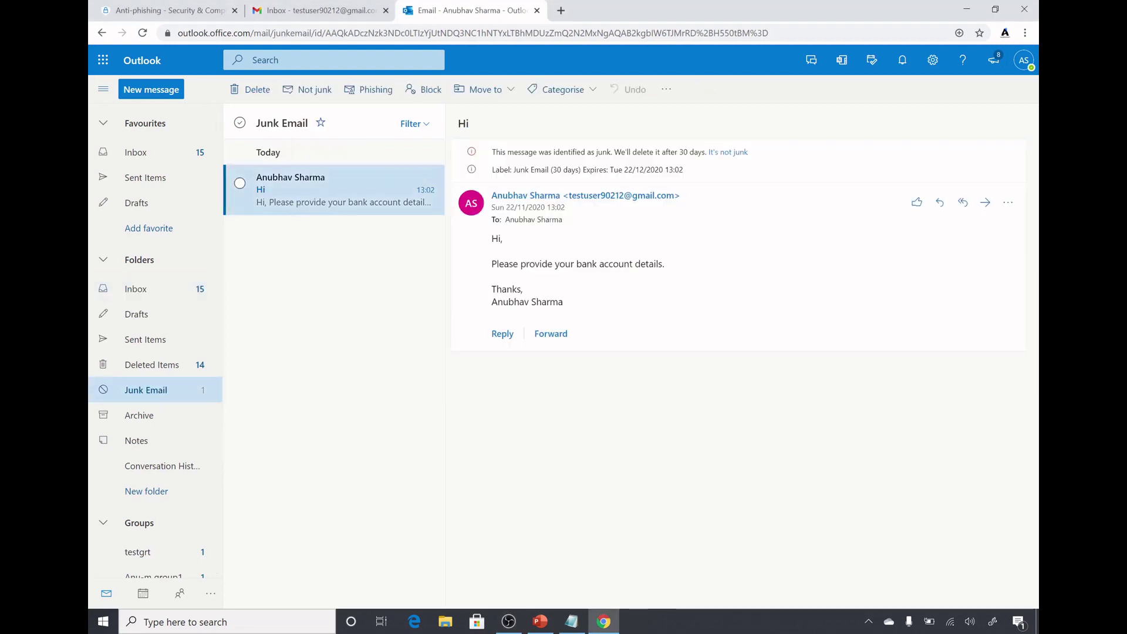
pyautogui.moveTo(496, 264); pyautogui.dragTo(676, 278)
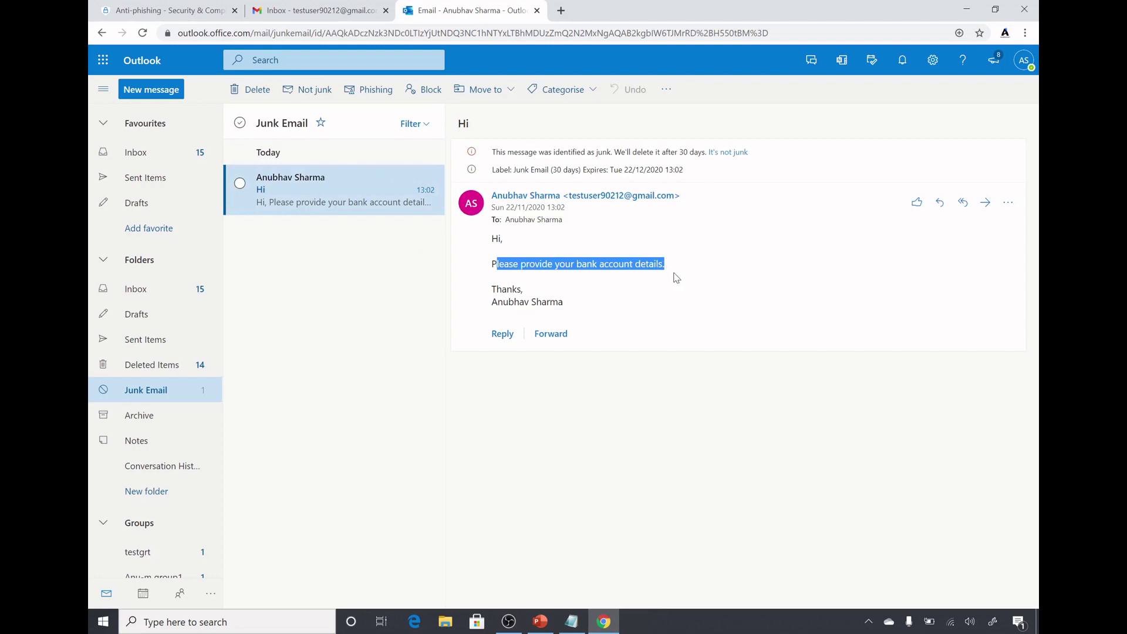
pyautogui.click(676, 277)
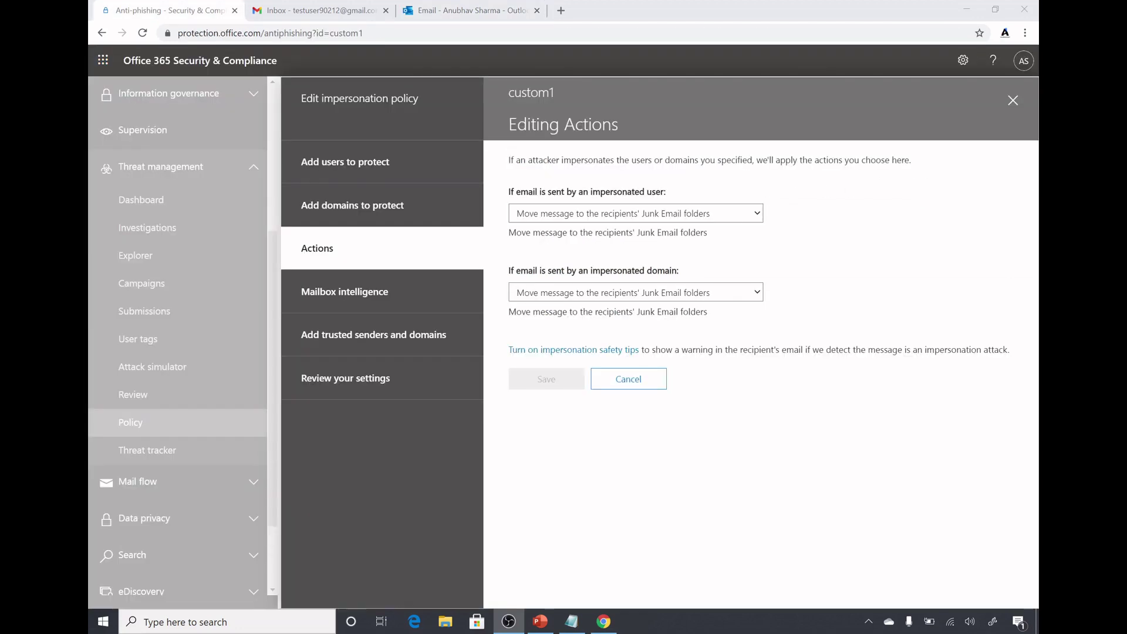
# Set both impersonated-user and impersonated-domain actions to 'Quarantine the message' and save
pyautogui.click(608, 214)
pyautogui.click(591, 274)
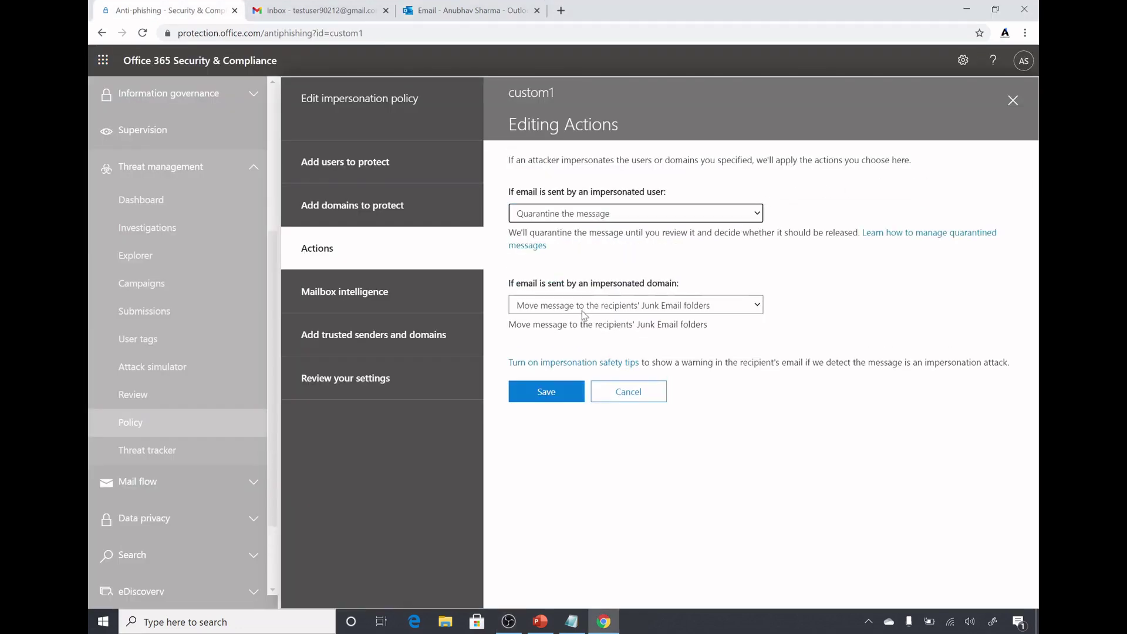
pyautogui.click(582, 305)
pyautogui.click(568, 361)
pyautogui.click(554, 405)
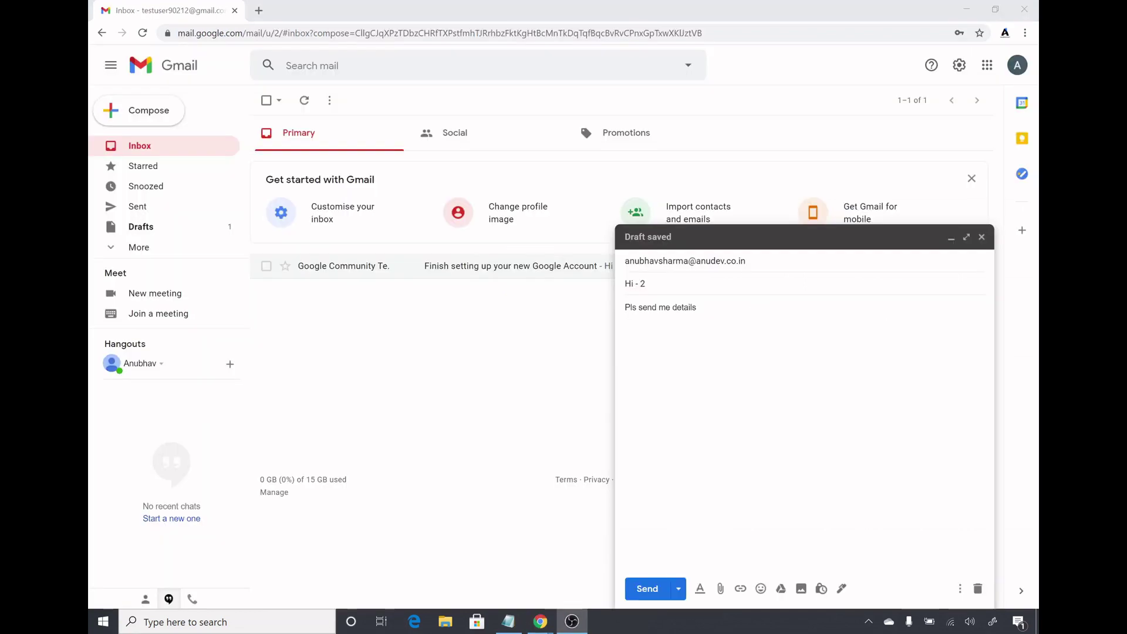
# Send the 'Hi - 2' draft reading 'Pls send me details' to the work address
pyautogui.click(647, 589)
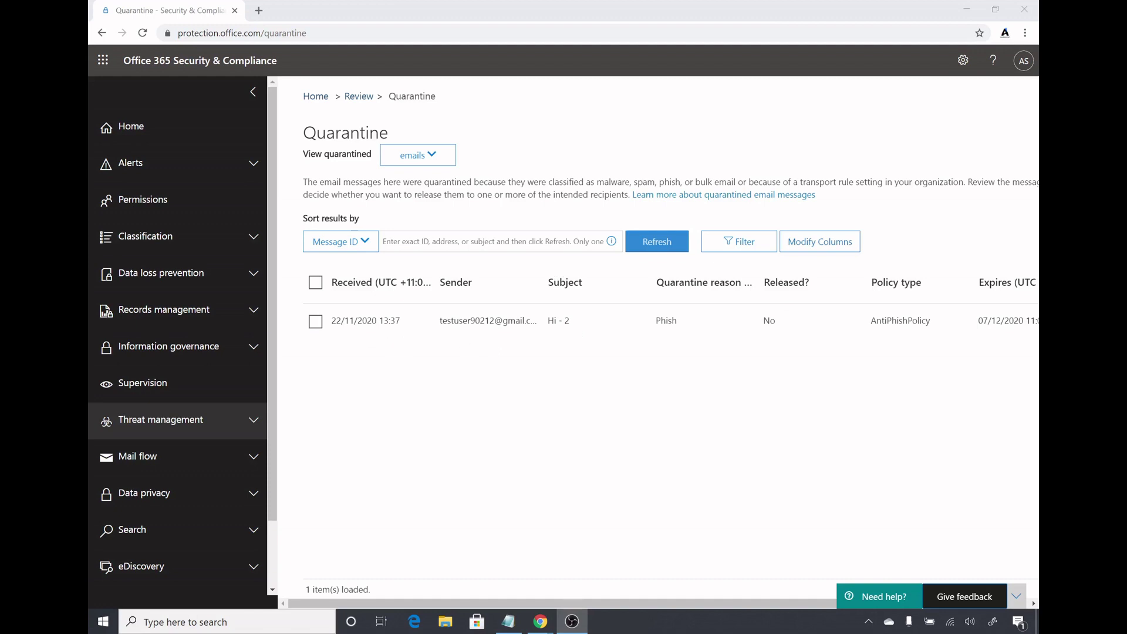
pyautogui.click(334, 326)
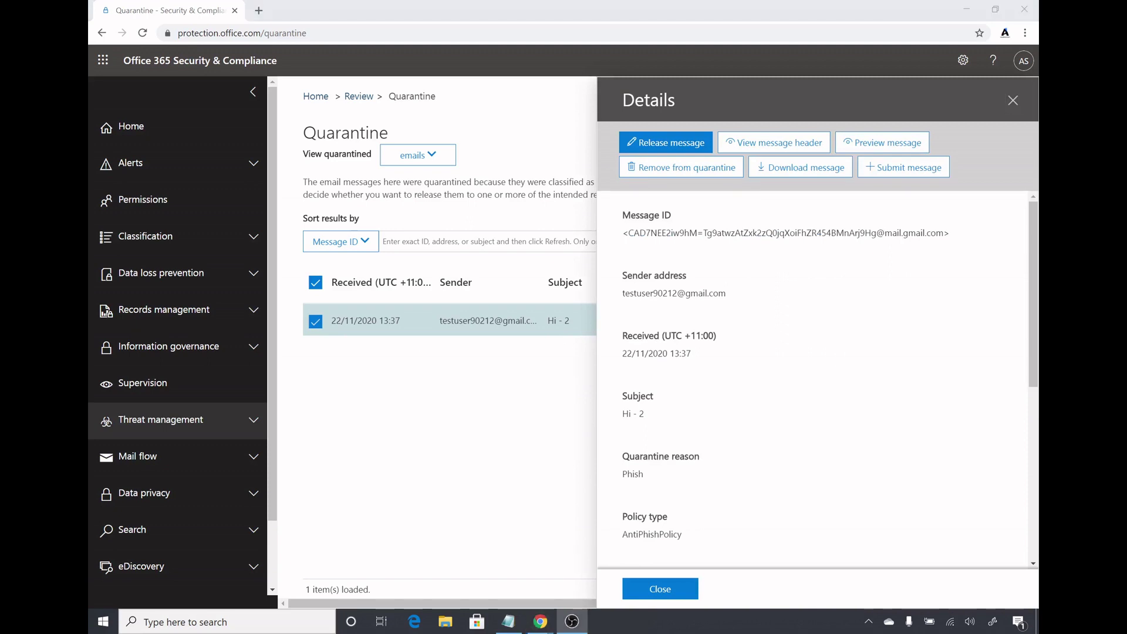
pyautogui.click(1012, 101)
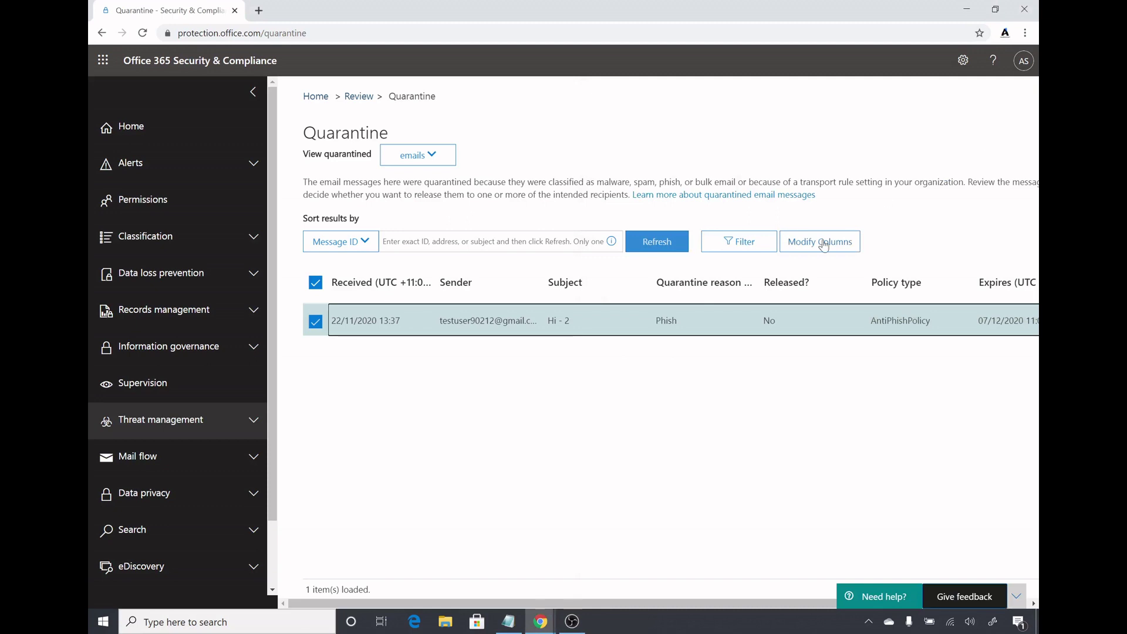